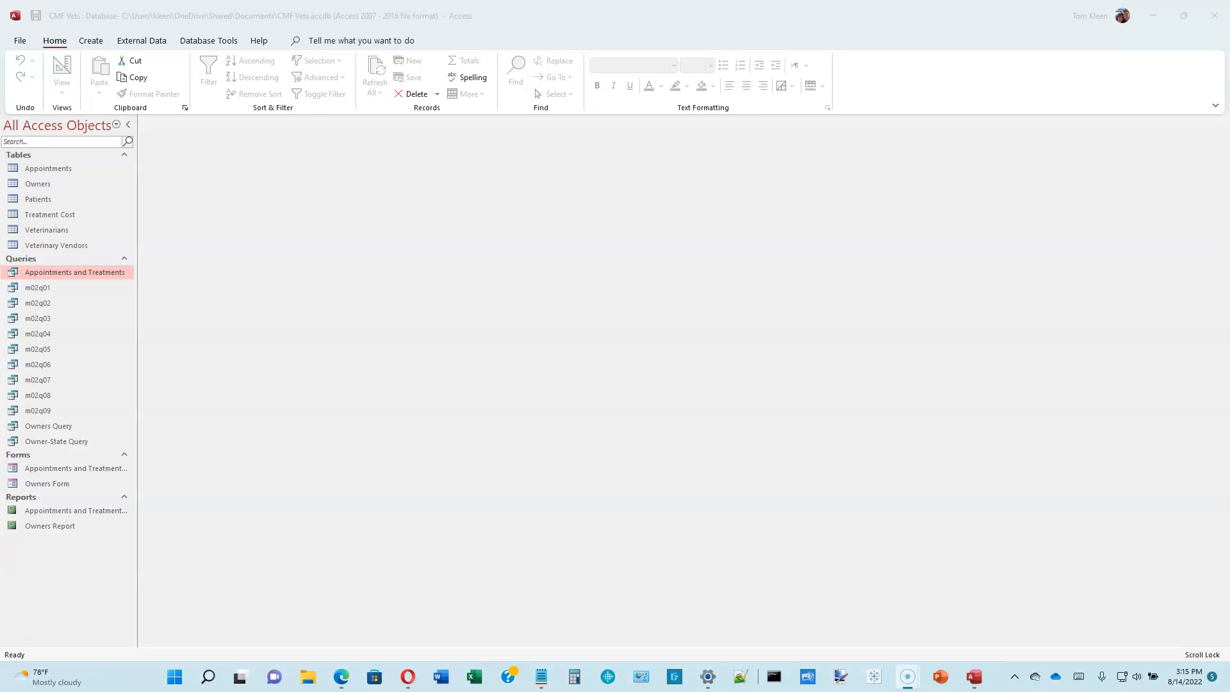
- Export the Appointments and Treatments query to an Excel Workbook (*.xlsx) file named Appointments and Treatments.xlsx
click(79, 273)
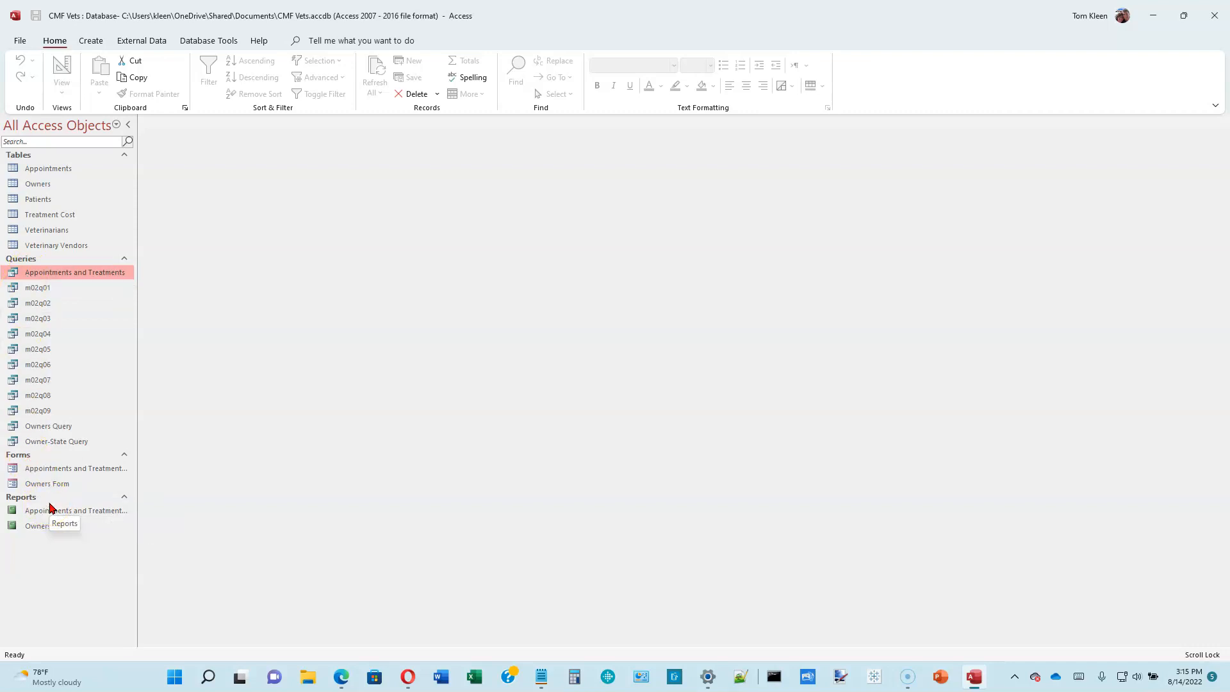
click(135, 43)
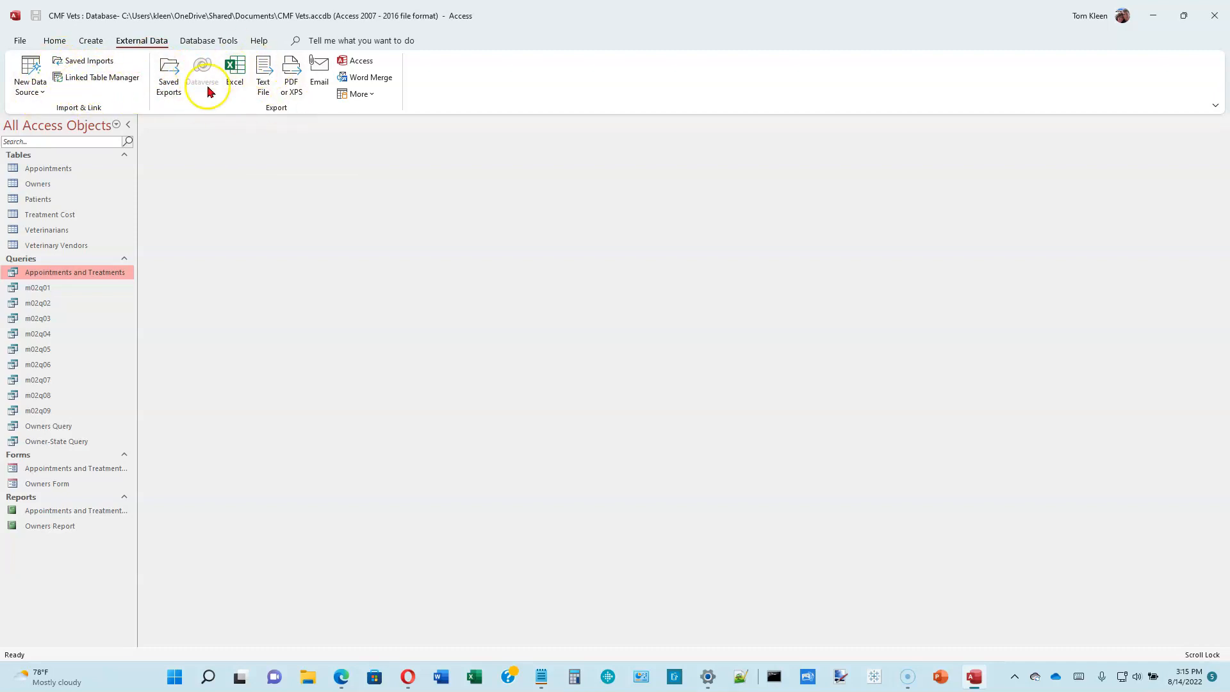
click(236, 71)
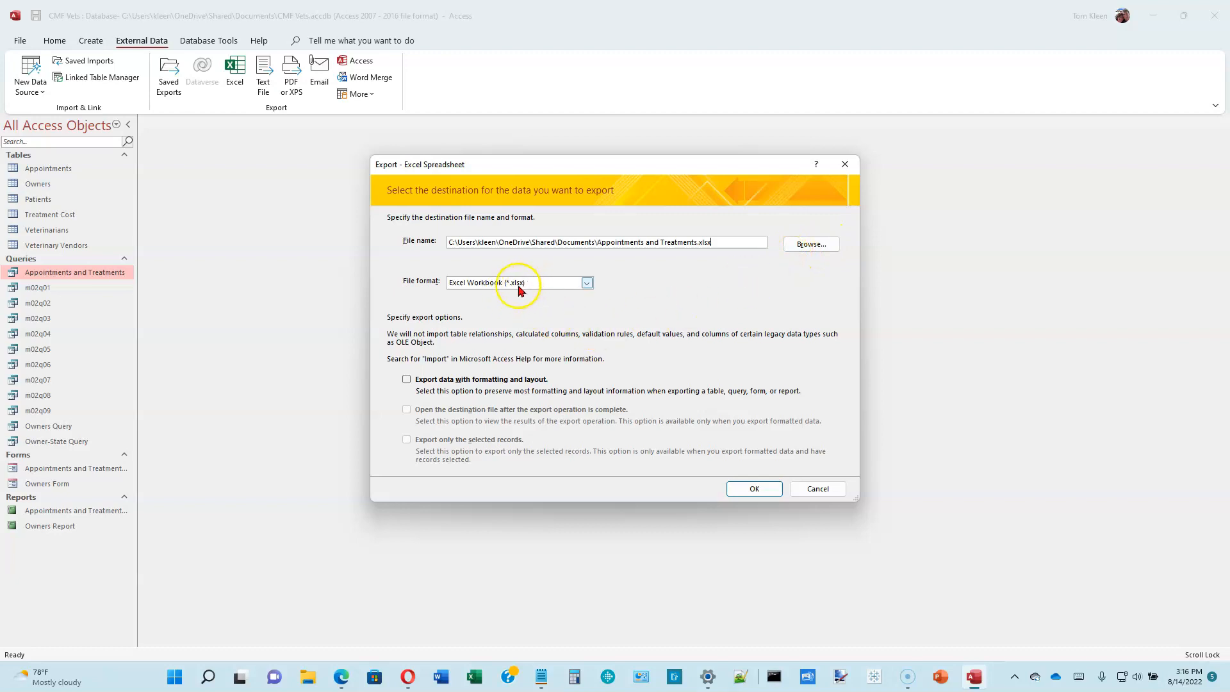
click(588, 284)
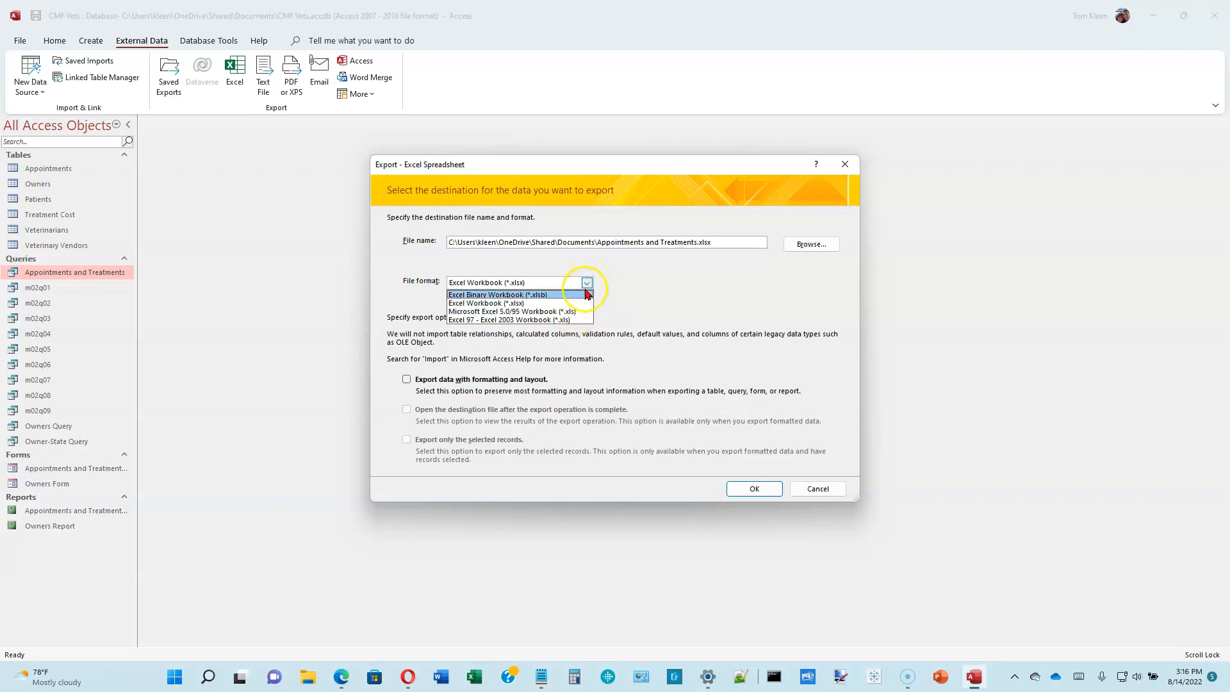
click(588, 285)
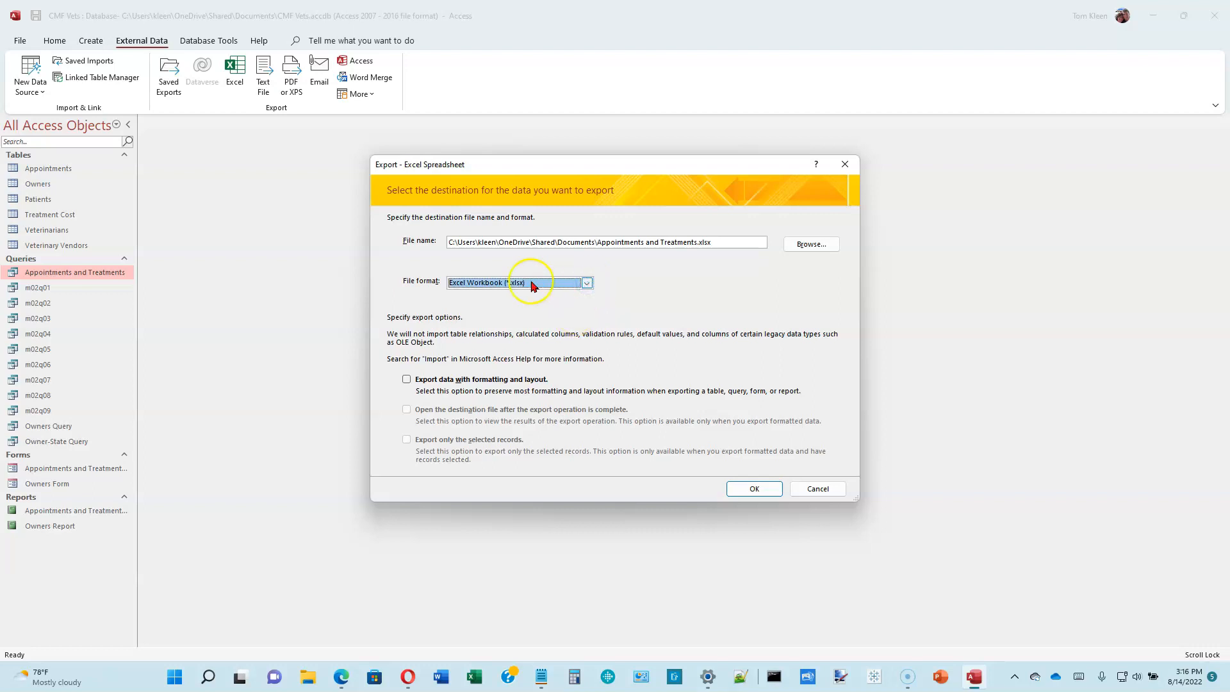
click(755, 489)
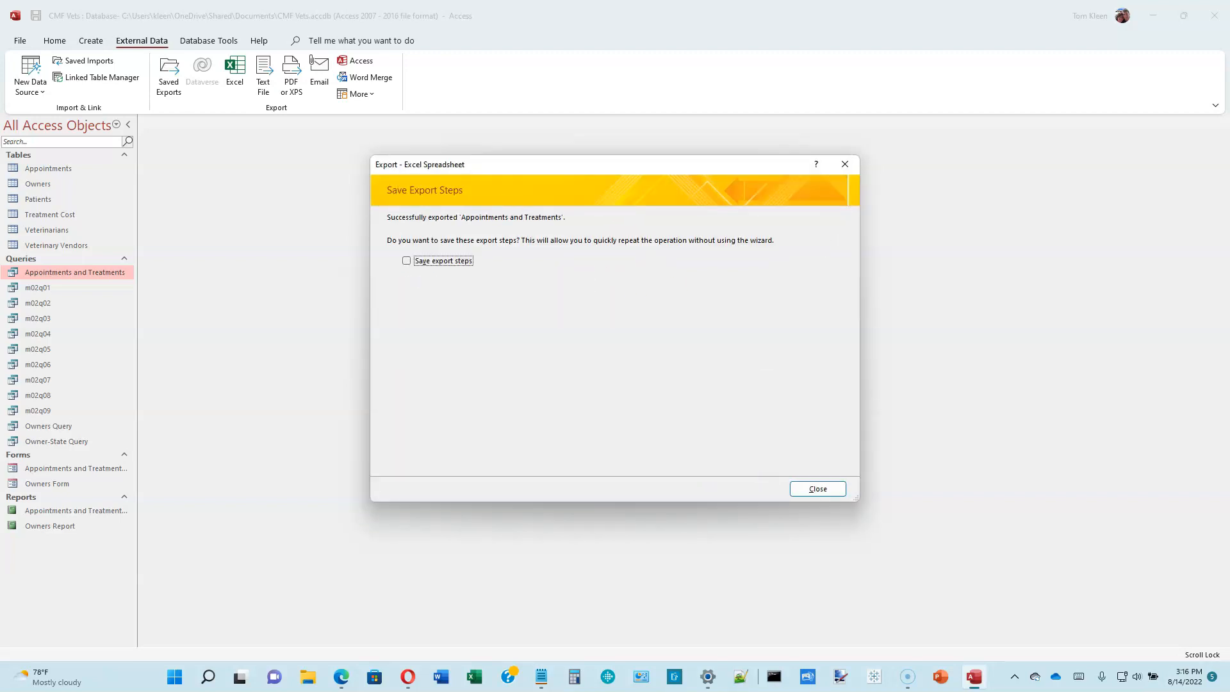
- Save the export steps of the Appointments and Treatments export
click(500, 196)
click(408, 261)
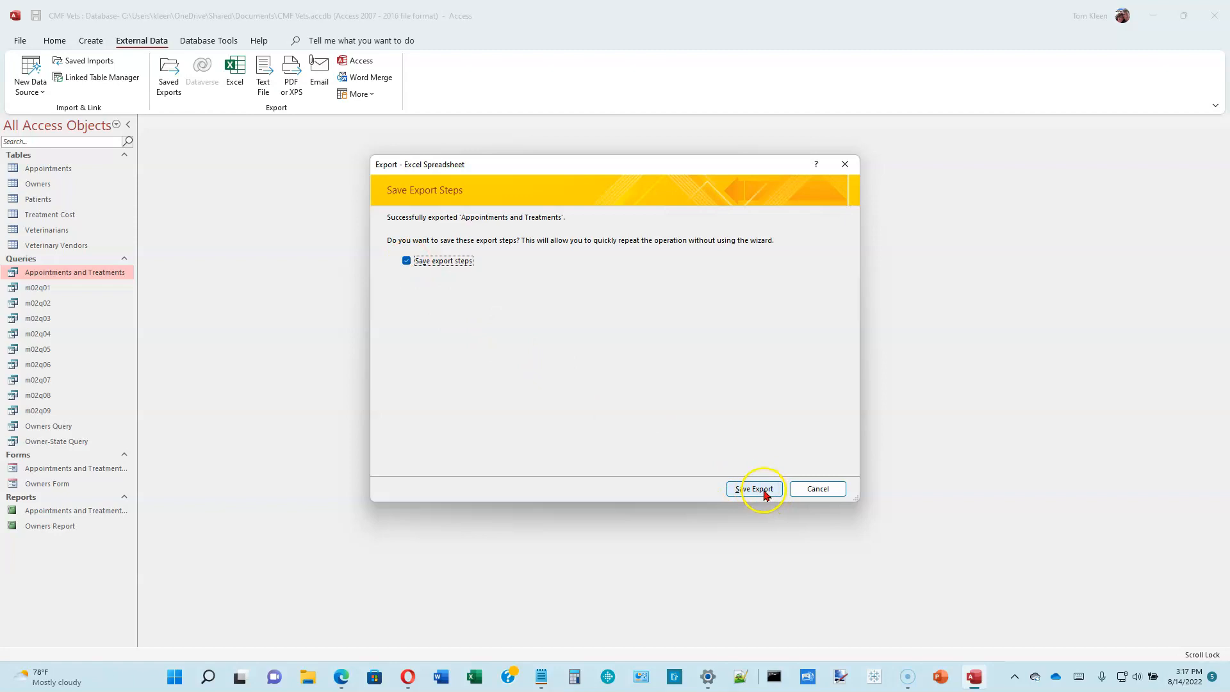
click(764, 489)
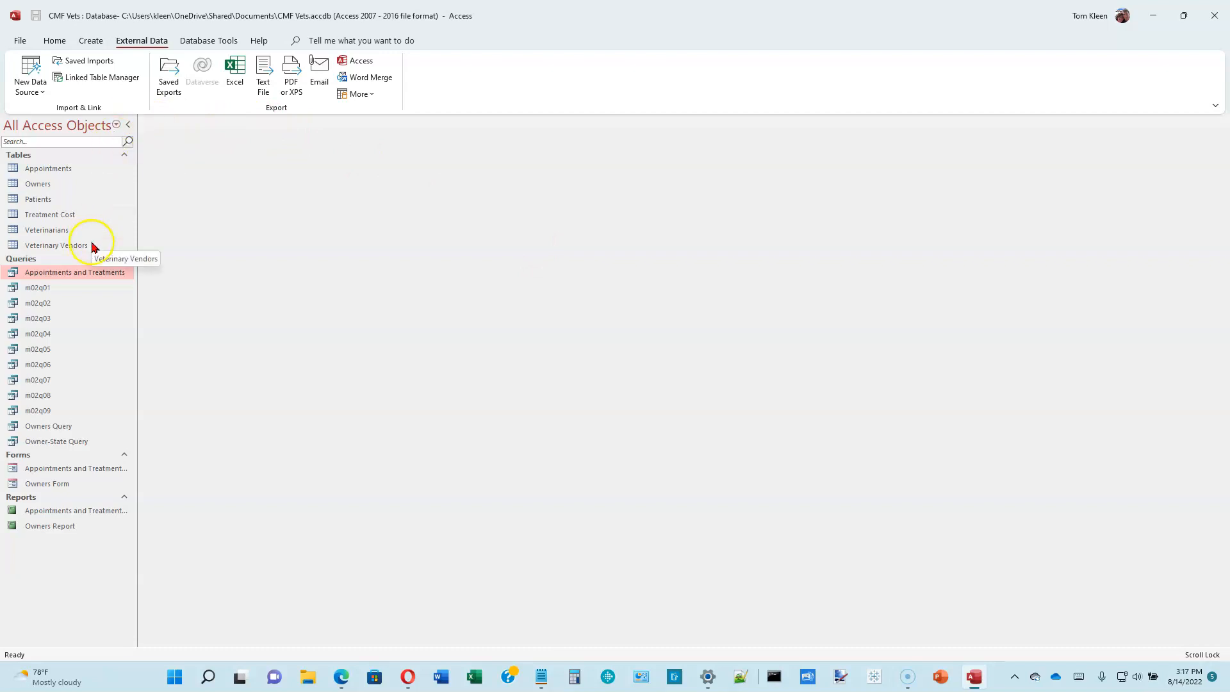
- In the Appointments and Treatments query's design, change the join to include all records from Treatment Cost, and run the query
right_click(93, 272)
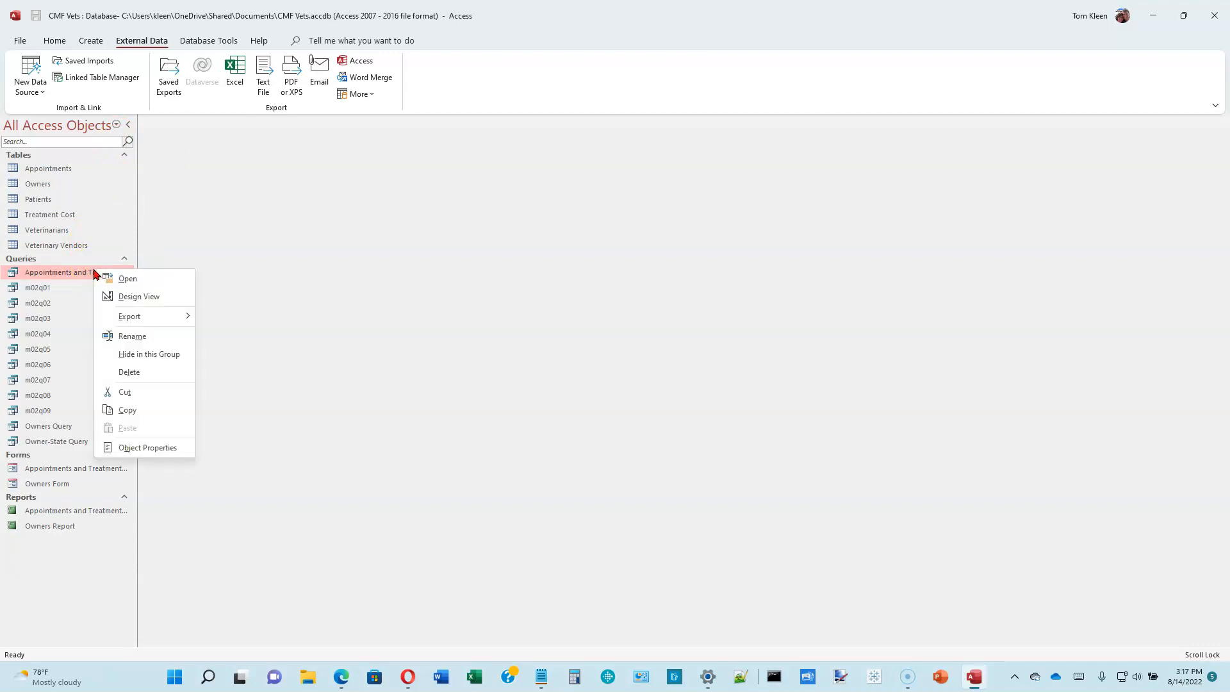
click(122, 296)
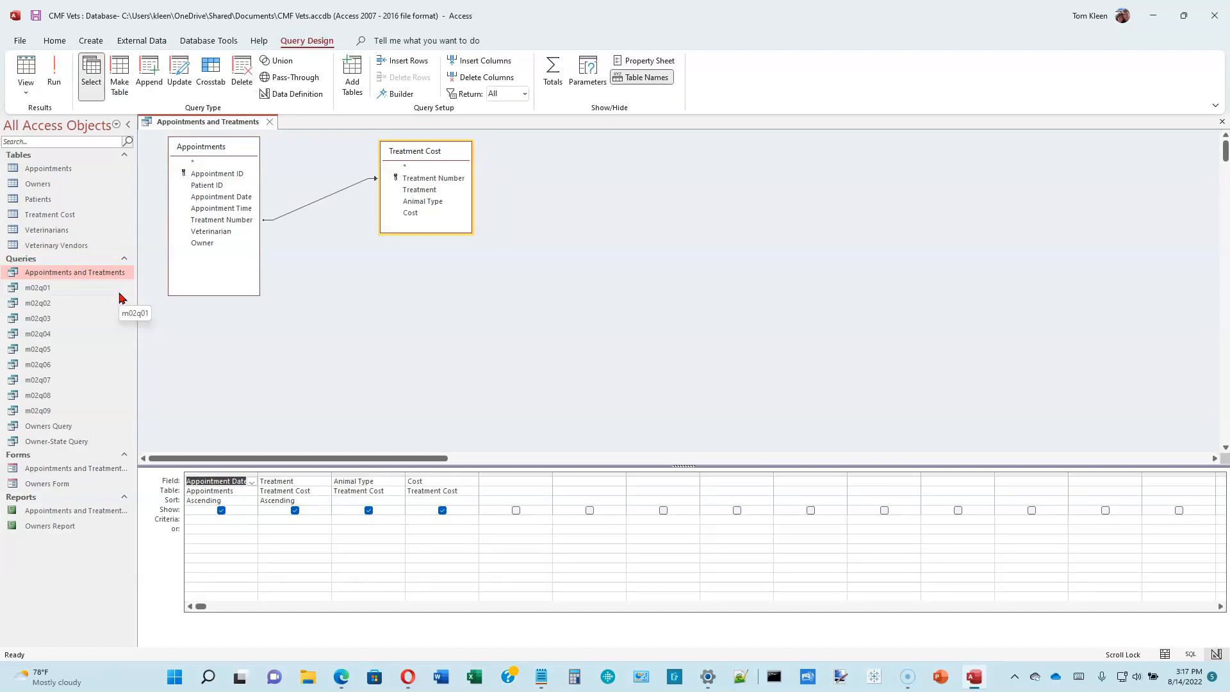
click(128, 124)
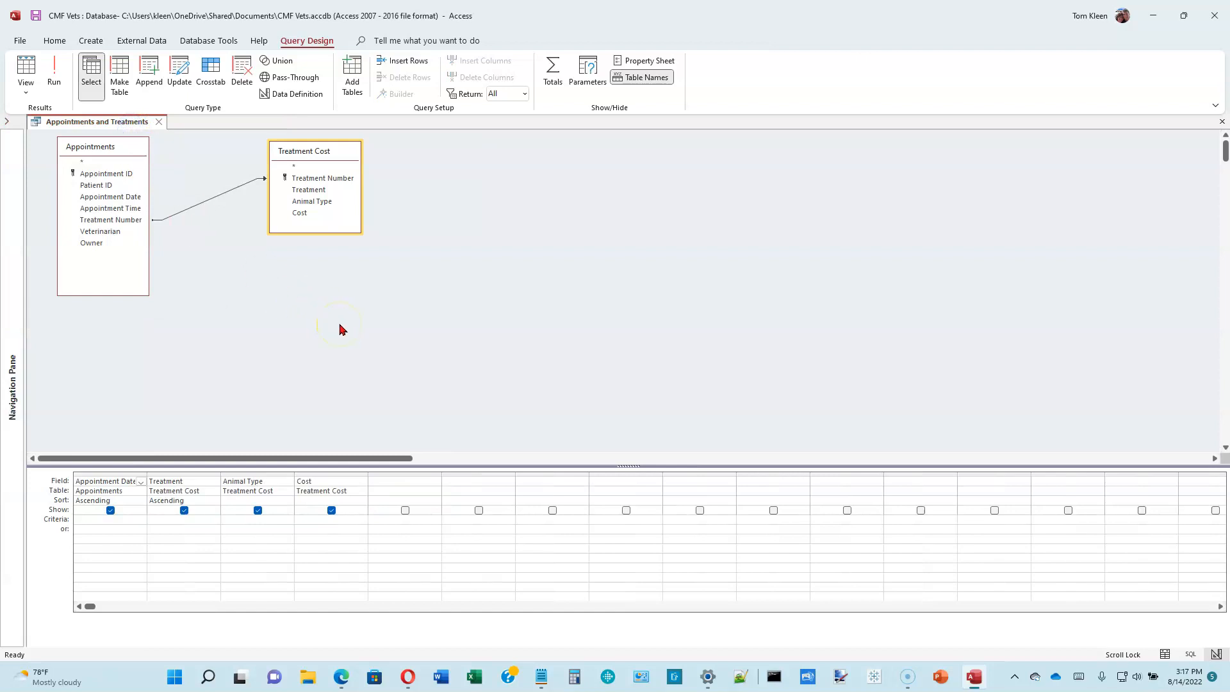
click(315, 202)
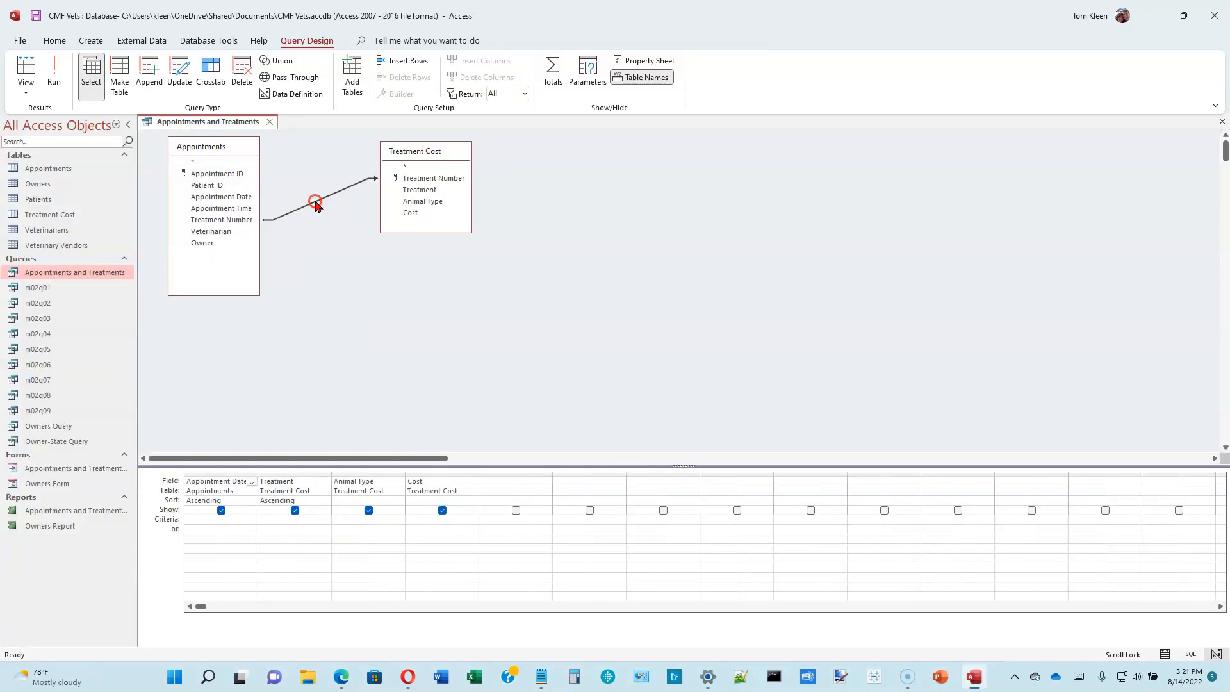
right_click(315, 202)
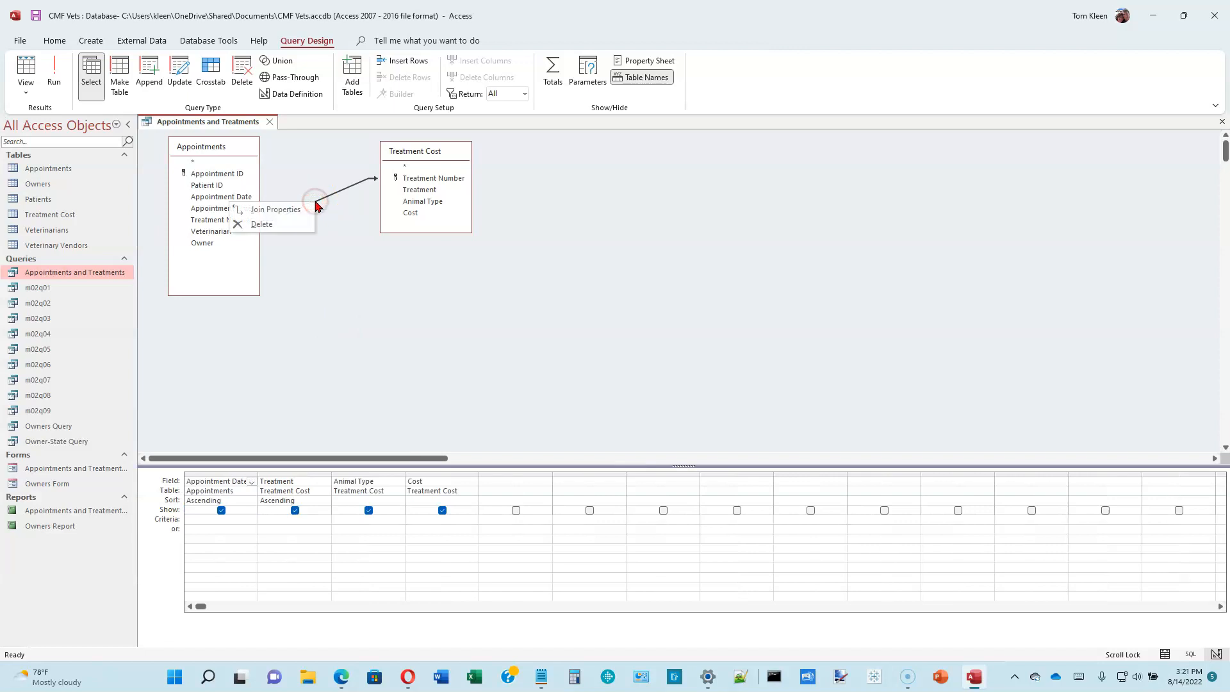
click(287, 209)
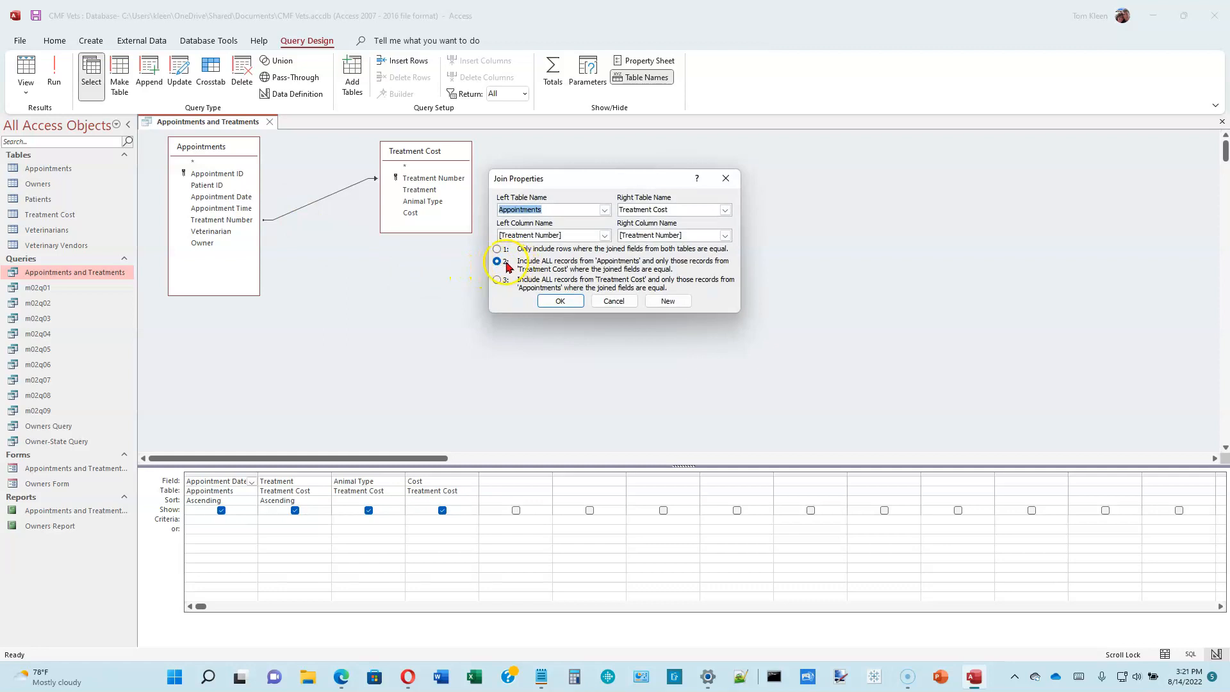
click(497, 280)
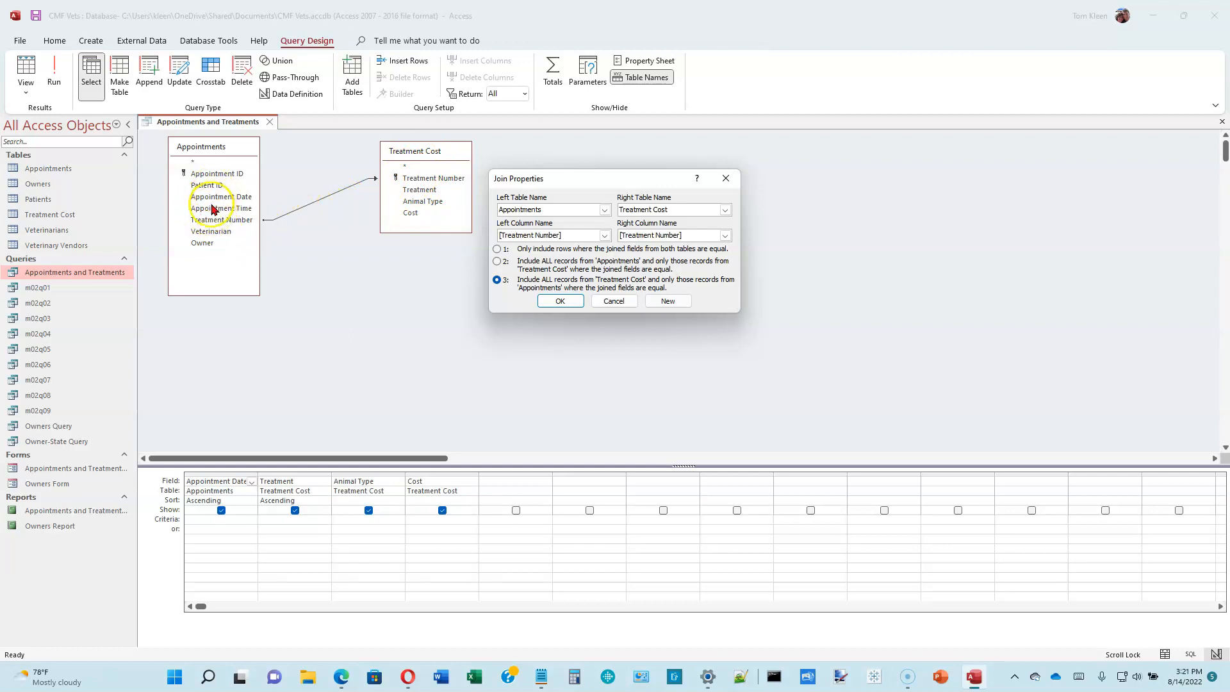
click(558, 302)
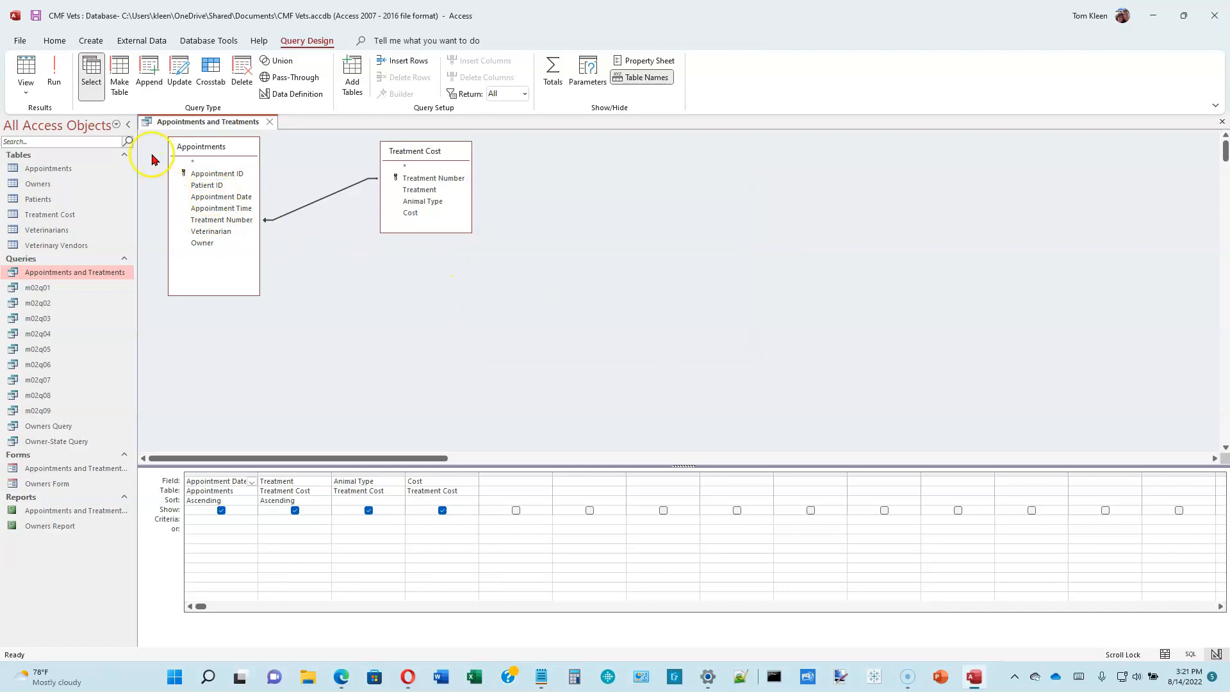
click(54, 72)
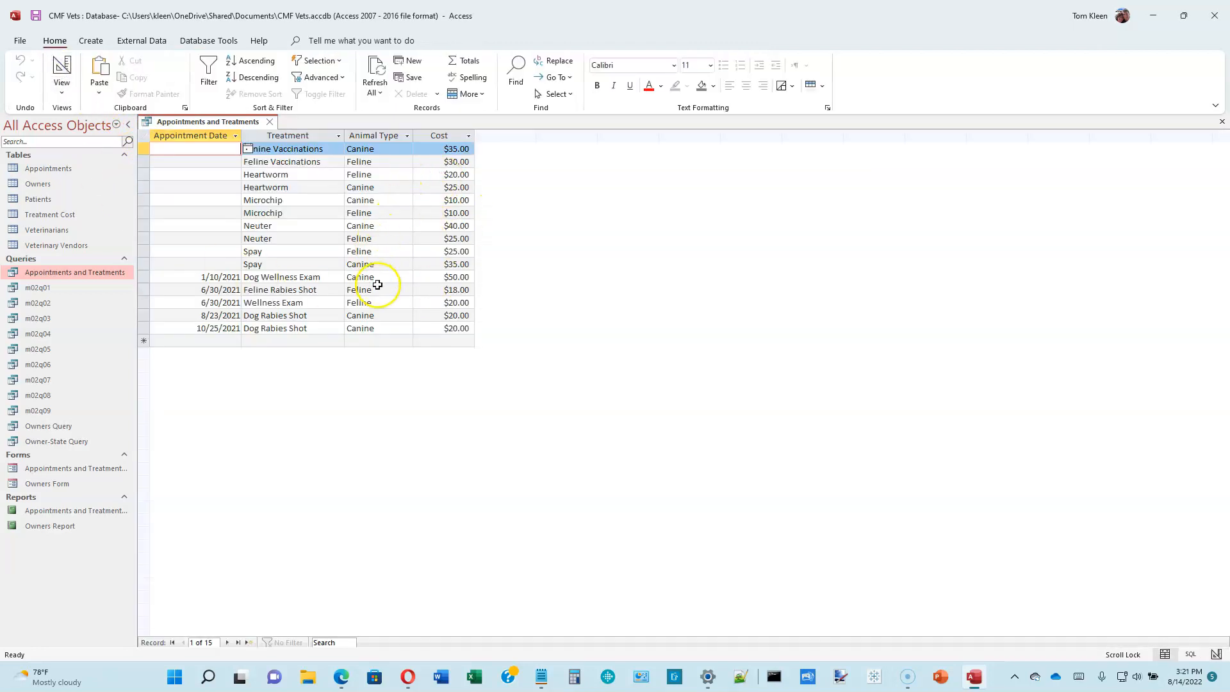
- Run the query with the criterion >10 on the Cost field, and close it without saving the design changes
click(66, 68)
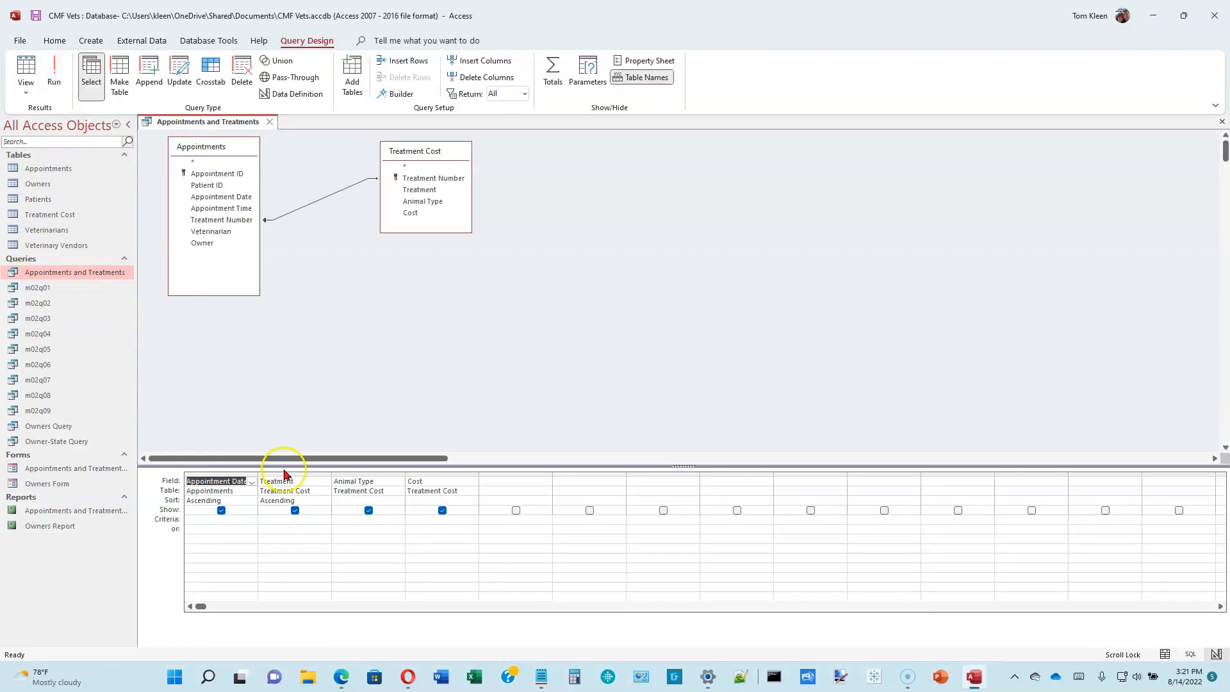
click(429, 520)
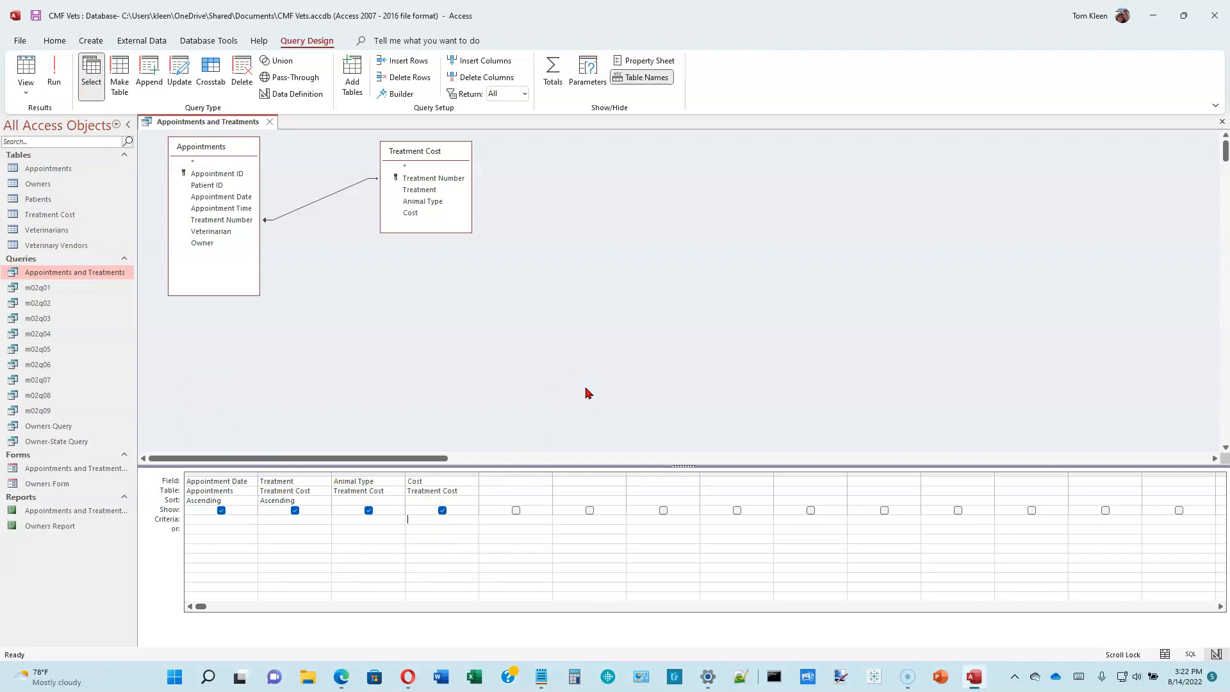
text(>10)
click(56, 70)
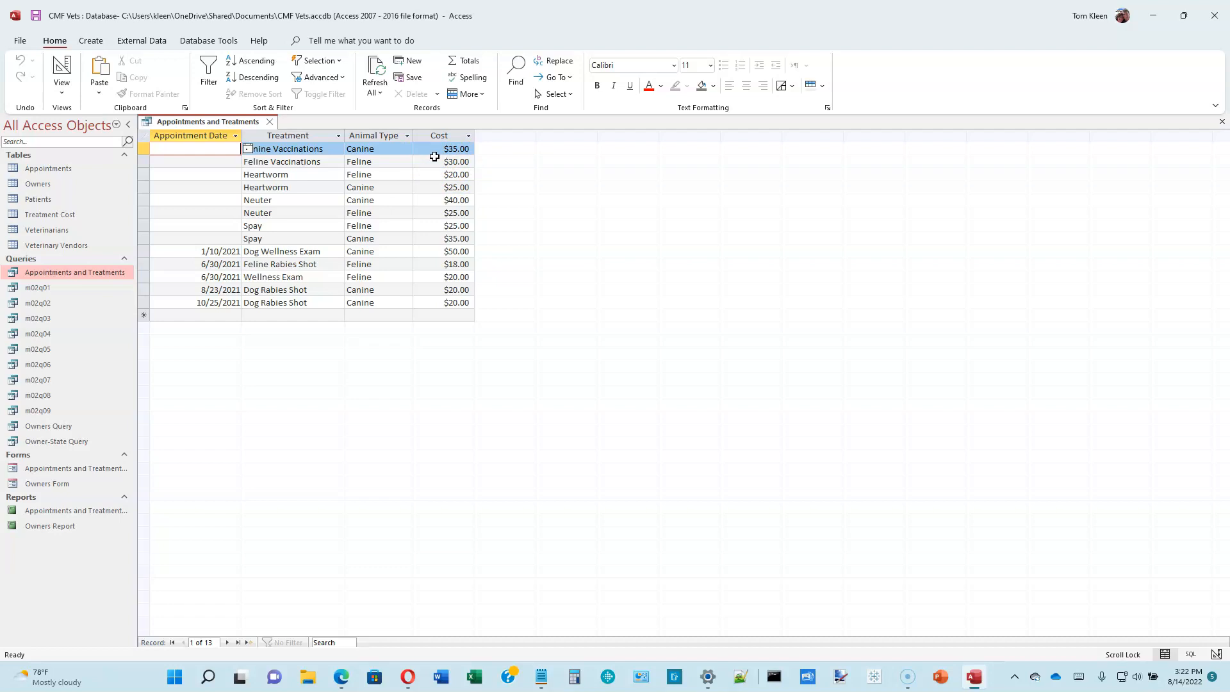
click(271, 124)
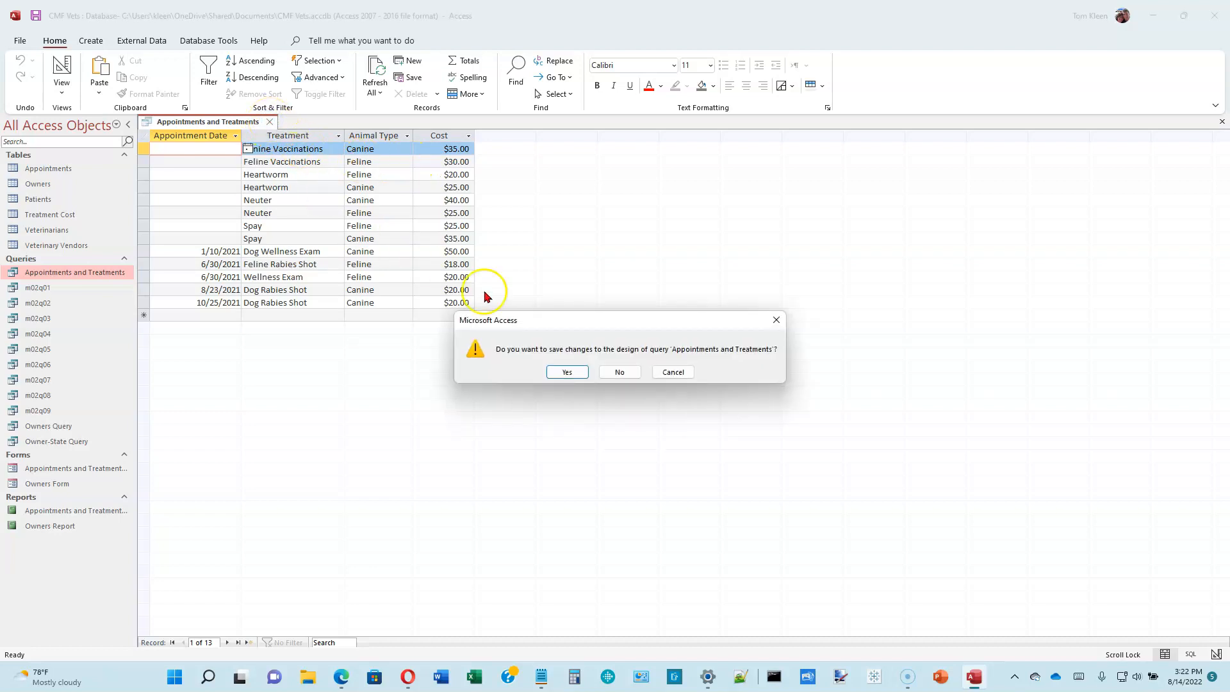
click(618, 374)
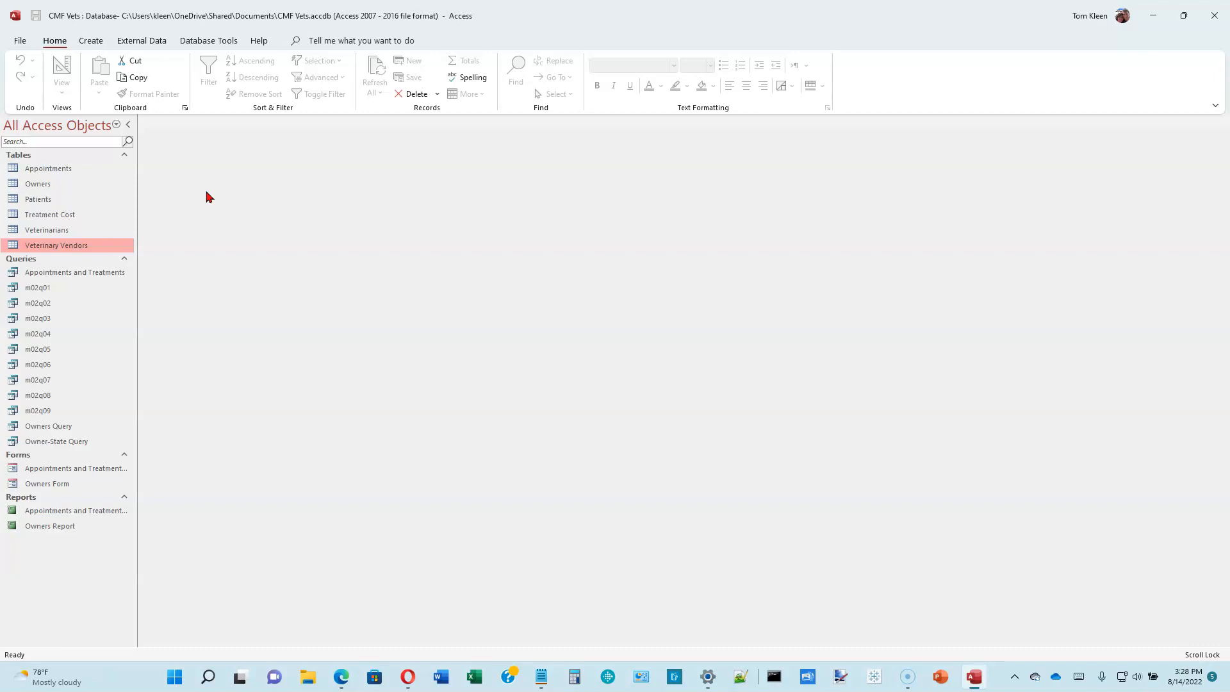
- Create a new query in design view with the Veterinary Vendors table and enlarge its field list to show every field
click(91, 43)
click(211, 78)
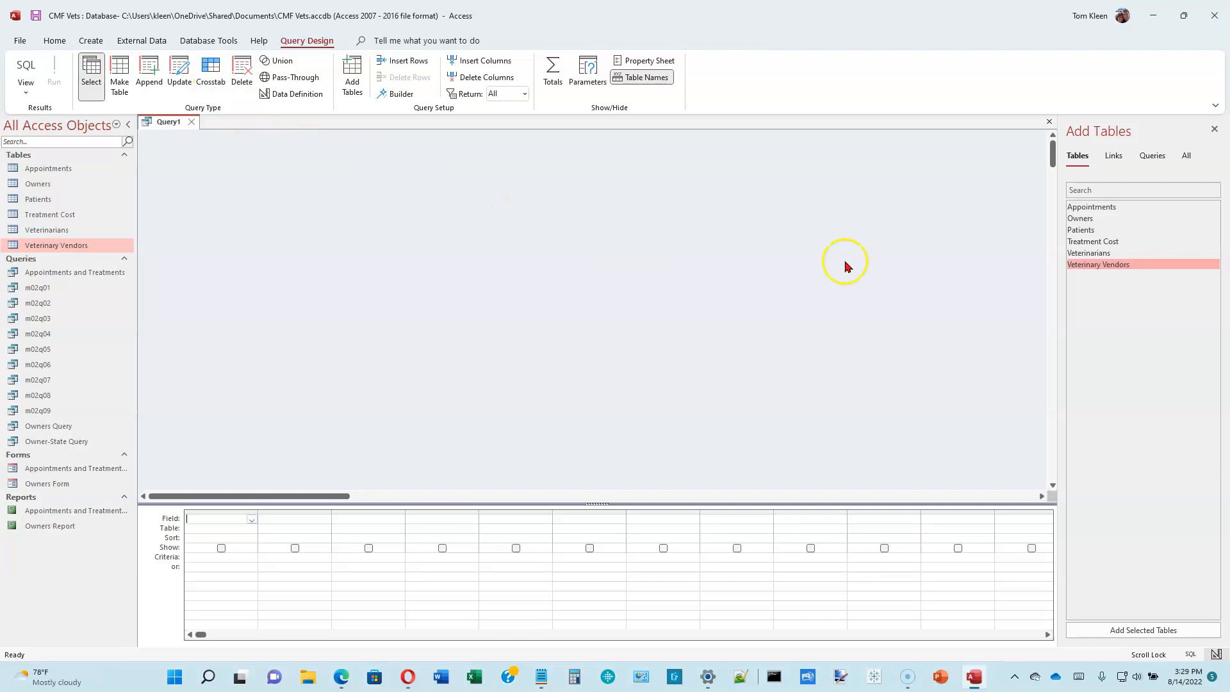
double_click(1118, 265)
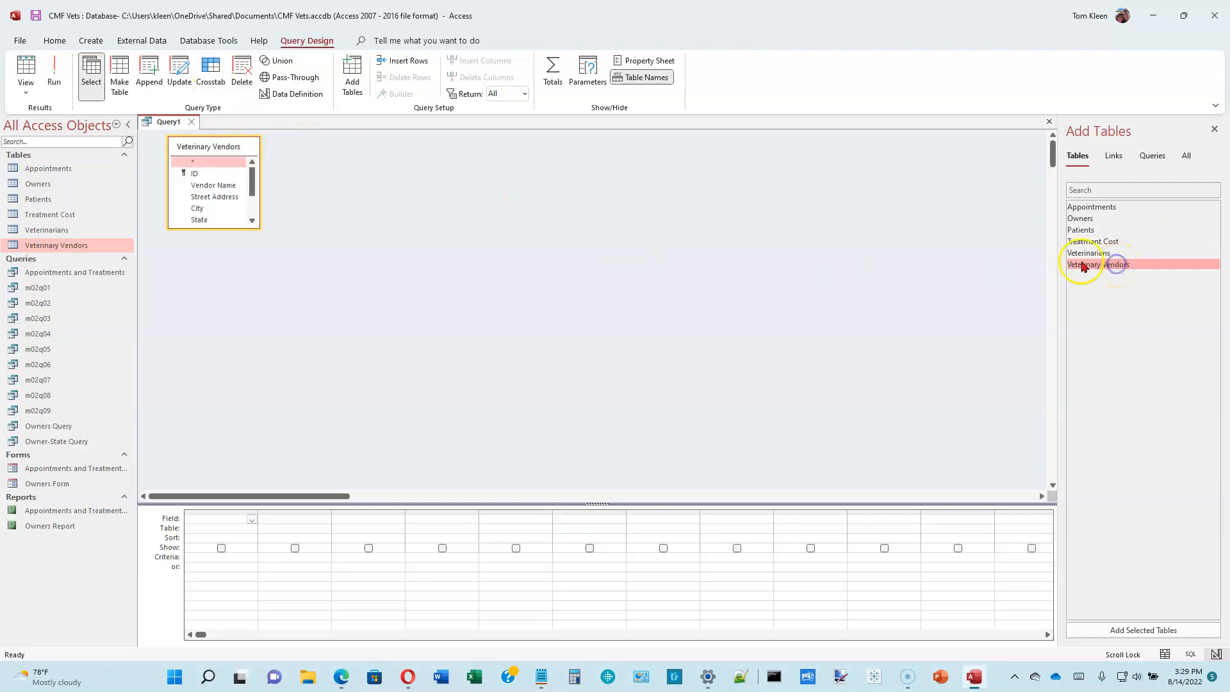
drag(211, 228, 202, 292)
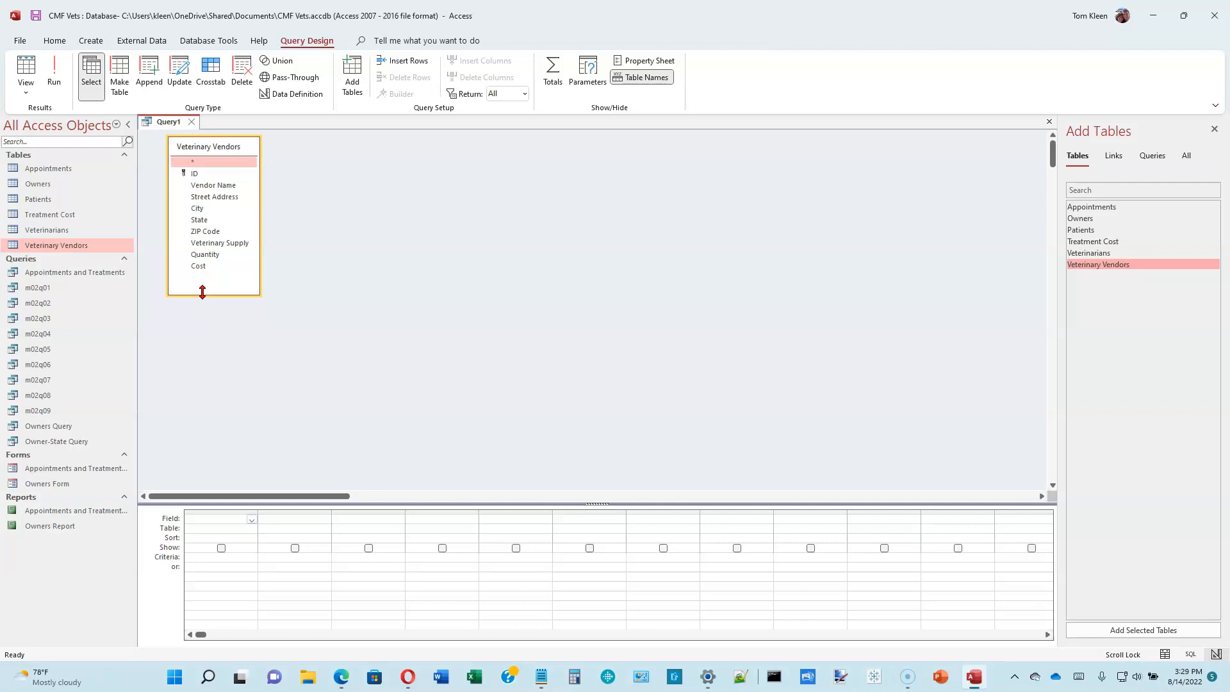
- Add the Vendor Name, State, Veterinary Supply, Quantity and Cost fields to the query design grid
double_click(215, 187)
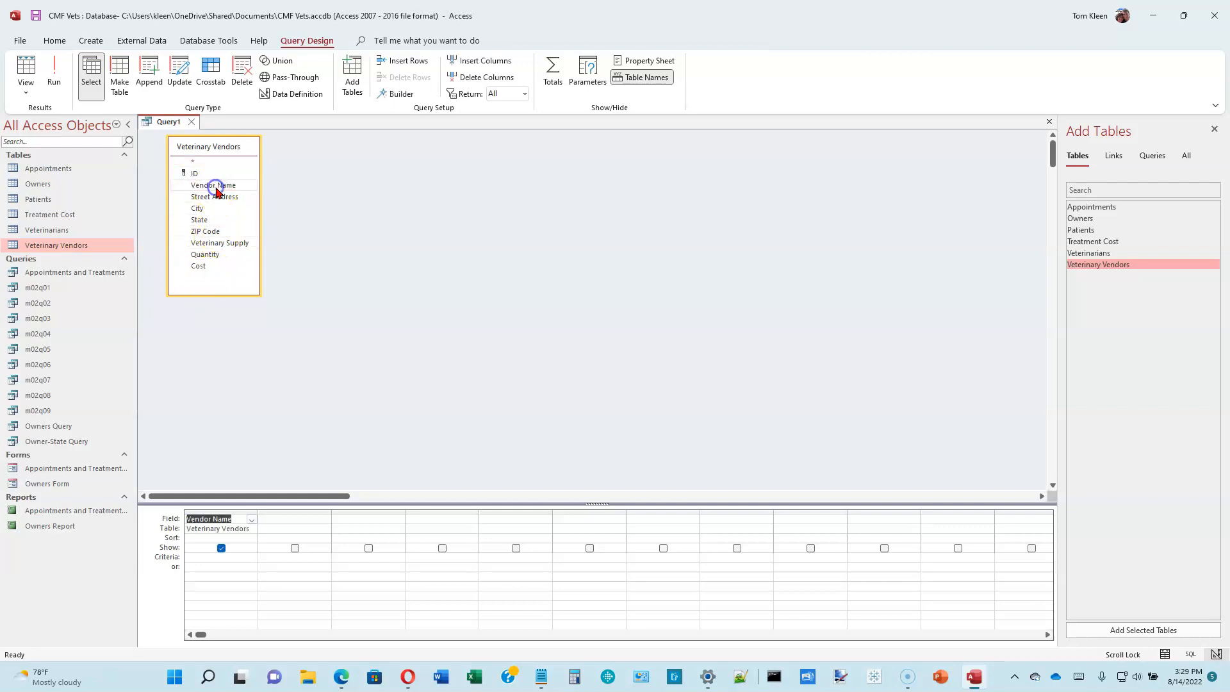
double_click(199, 219)
double_click(207, 244)
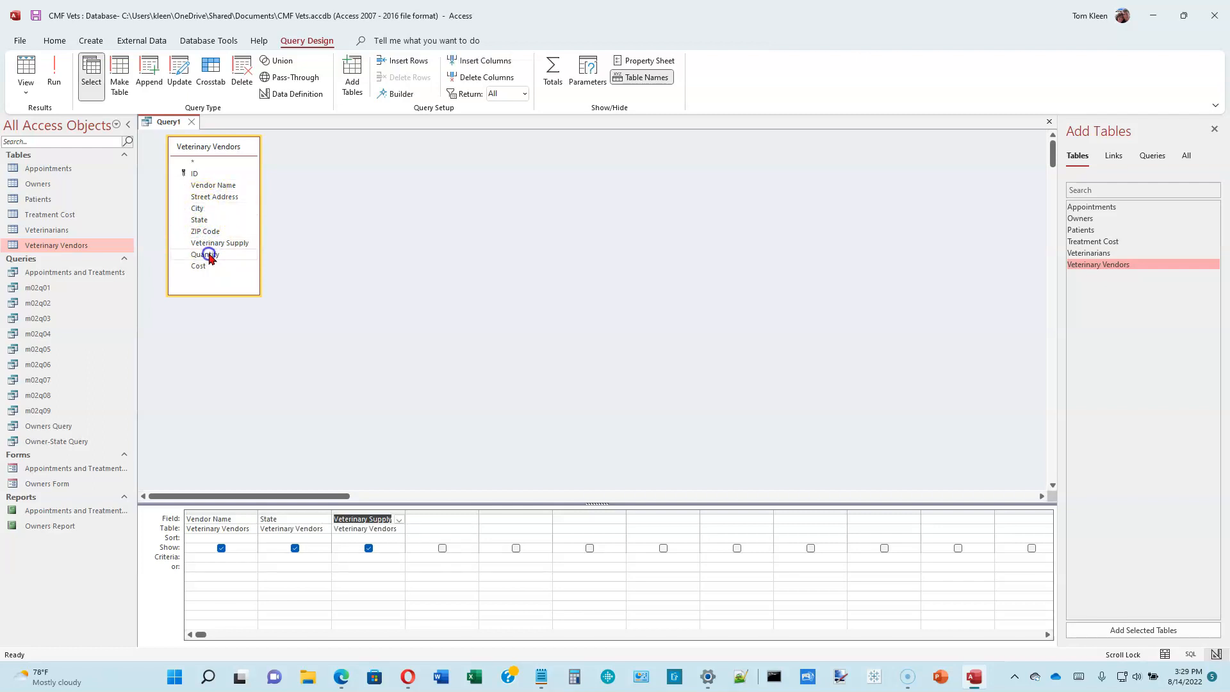
double_click(209, 255)
double_click(203, 266)
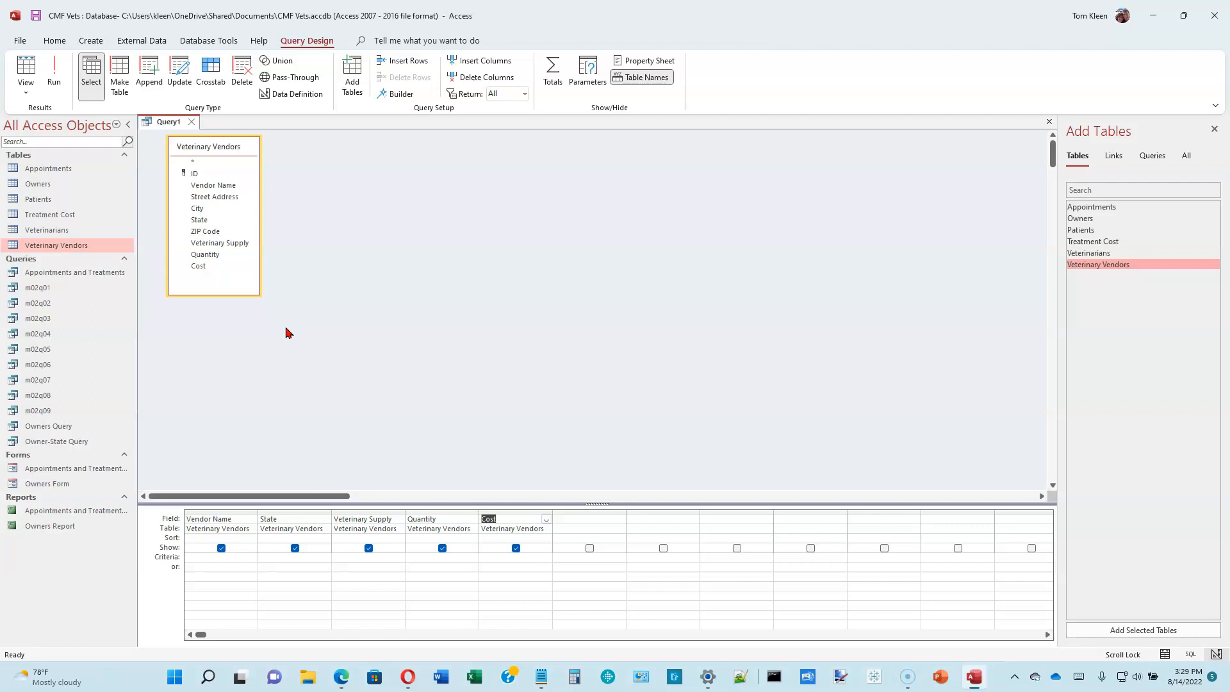
- Add the calculated field "Total cost: quantity * cost" in the first empty column and widen the column to show the full expression
click(565, 519)
click(578, 519)
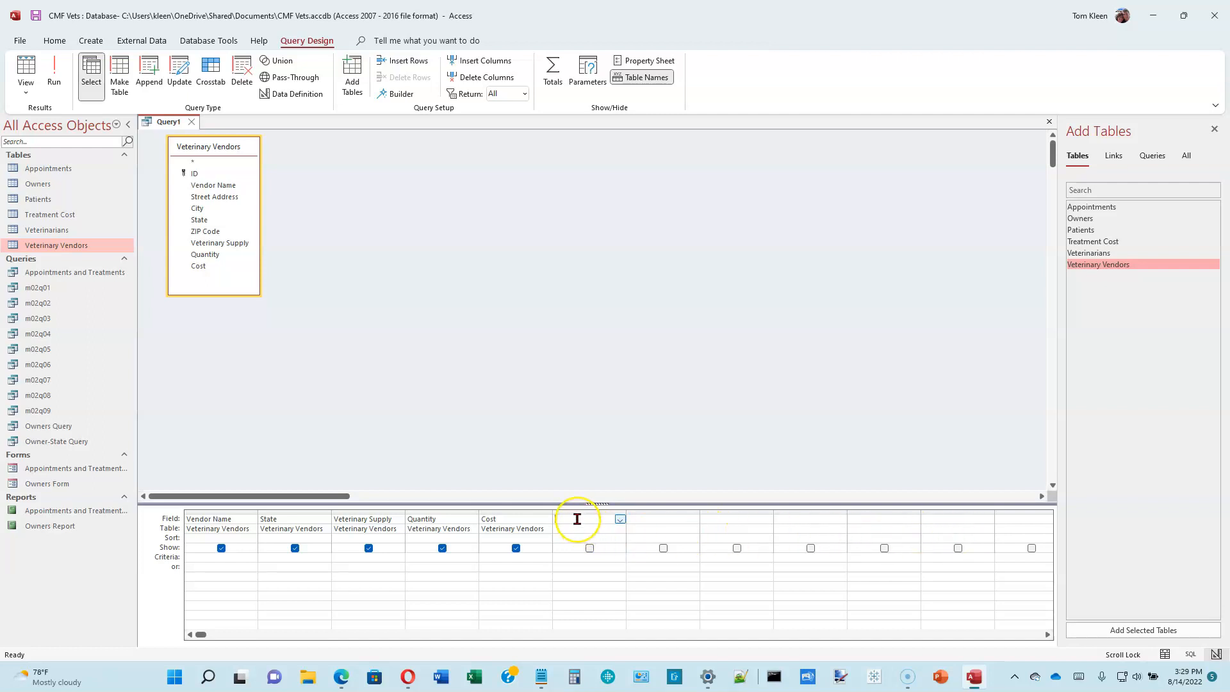
right_click(577, 519)
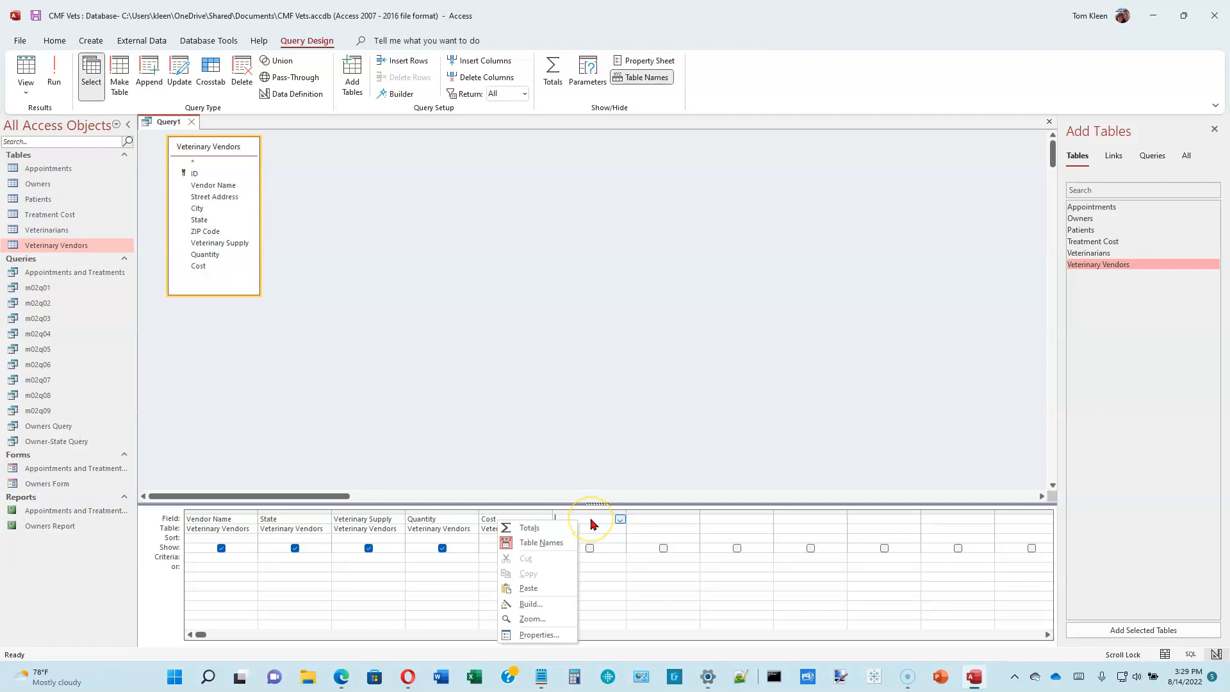
click(530, 619)
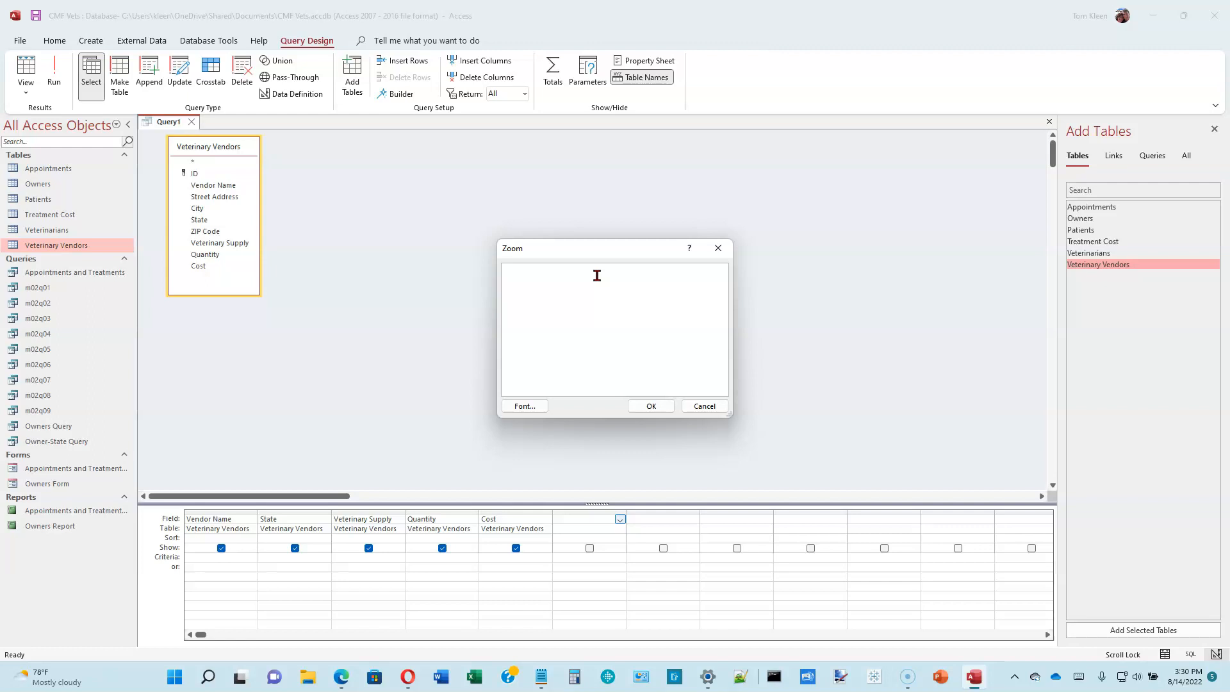
click(597, 275)
text(quantity *)
text( cost)
text(Total cos)
text(t)
text(:)
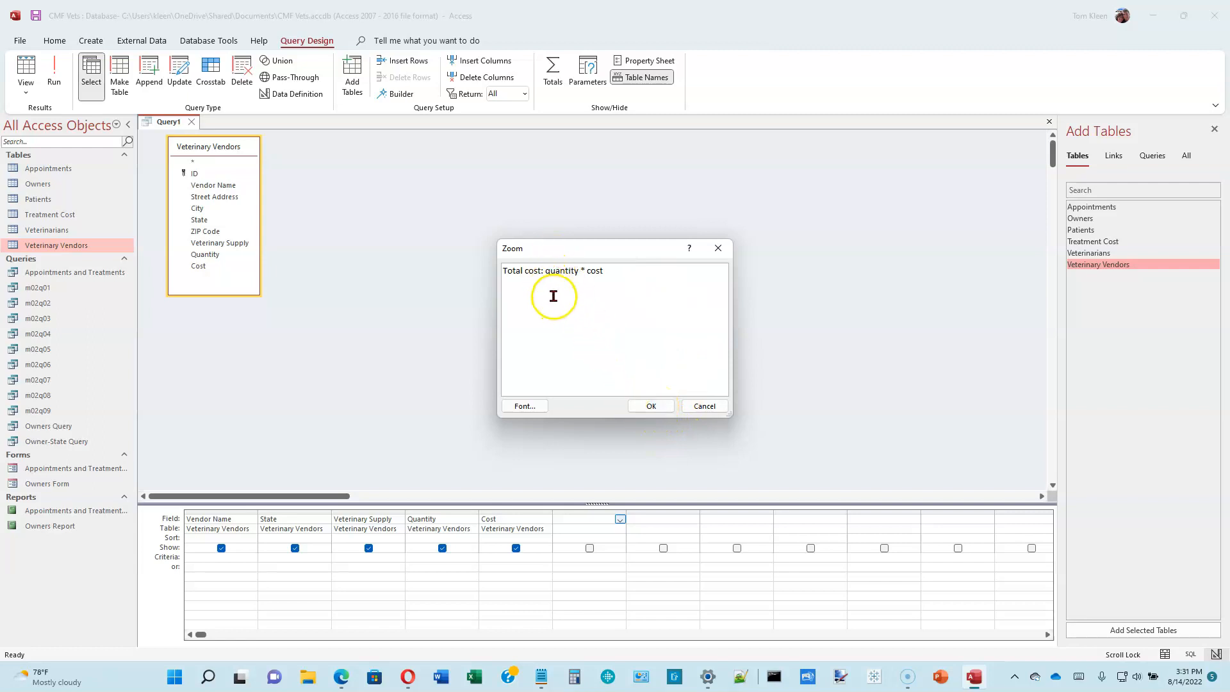
click(651, 406)
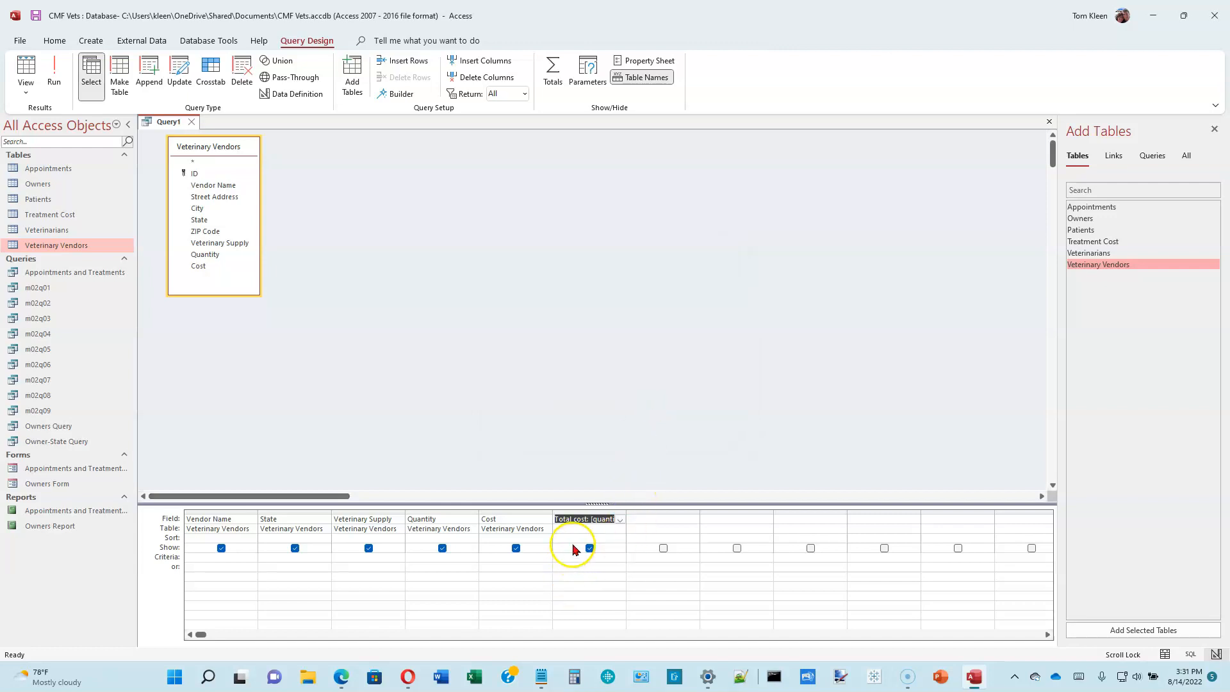
drag(626, 512, 662, 512)
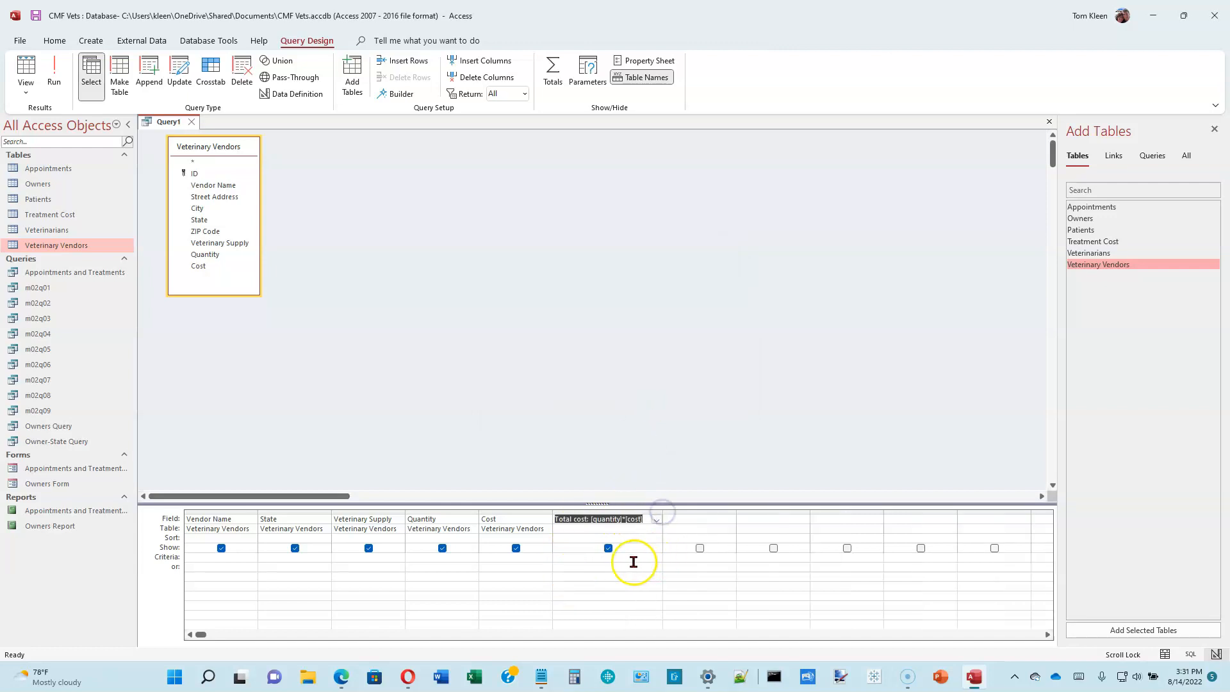
click(647, 519)
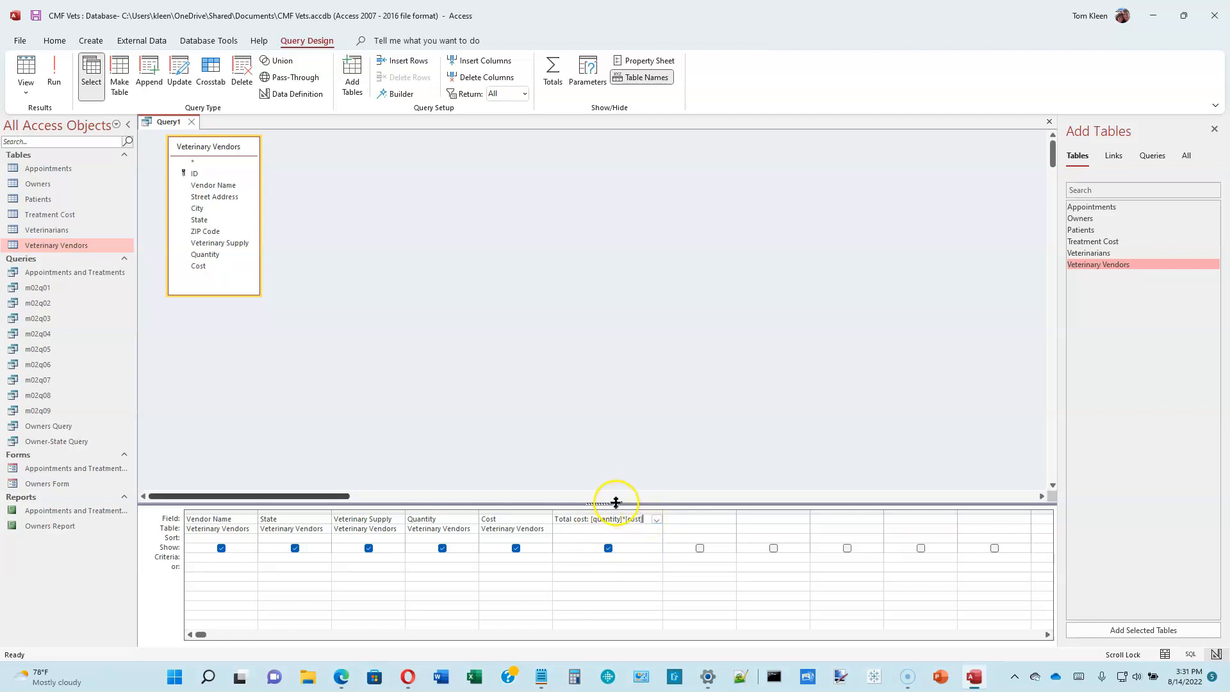
- Run the query, examine the Quantity, Cost and Total cost values of the first record, and return to design view
click(55, 70)
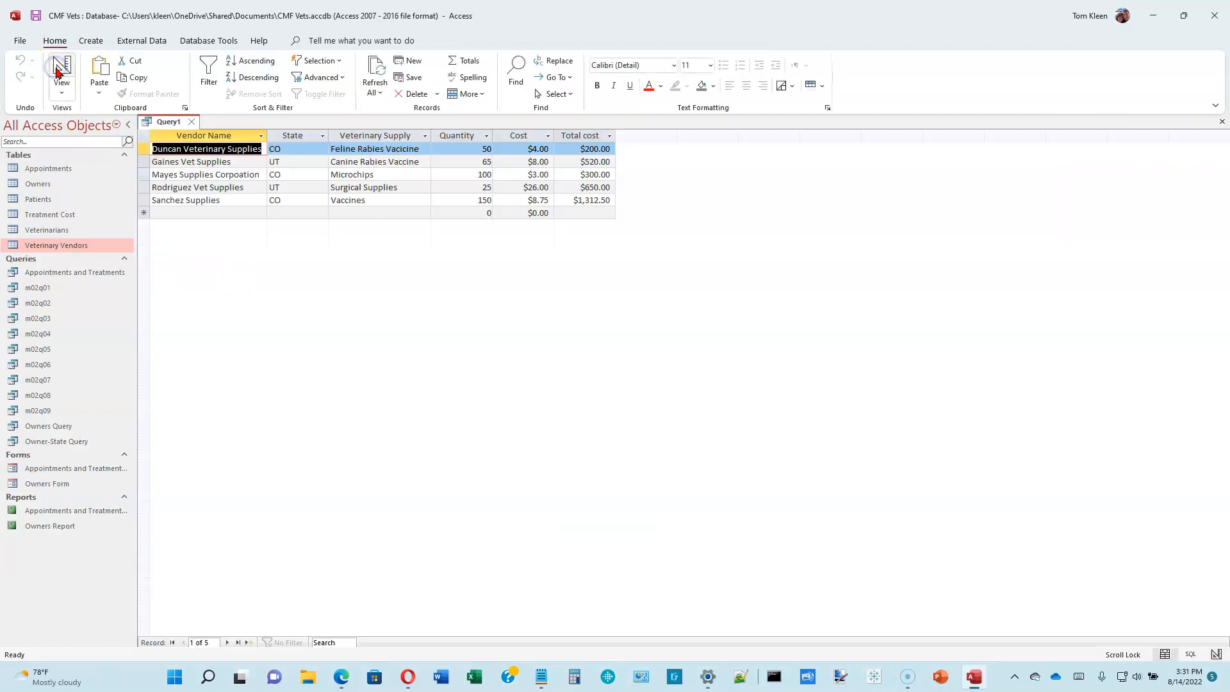
click(590, 149)
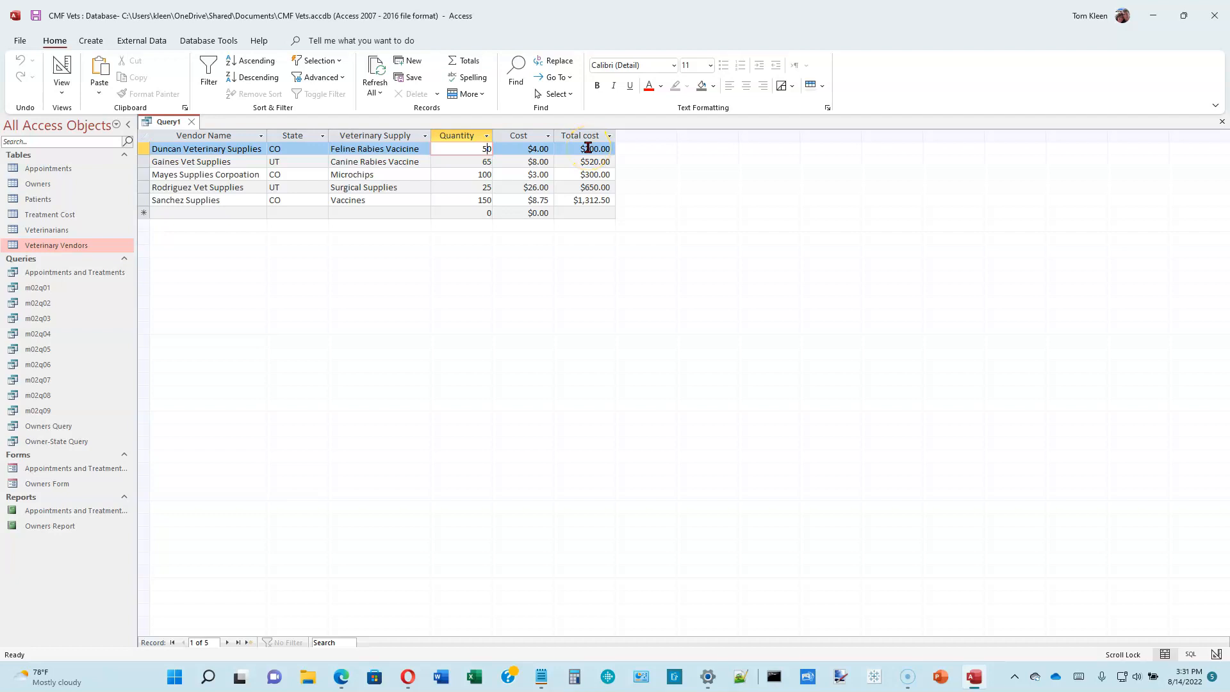
click(516, 151)
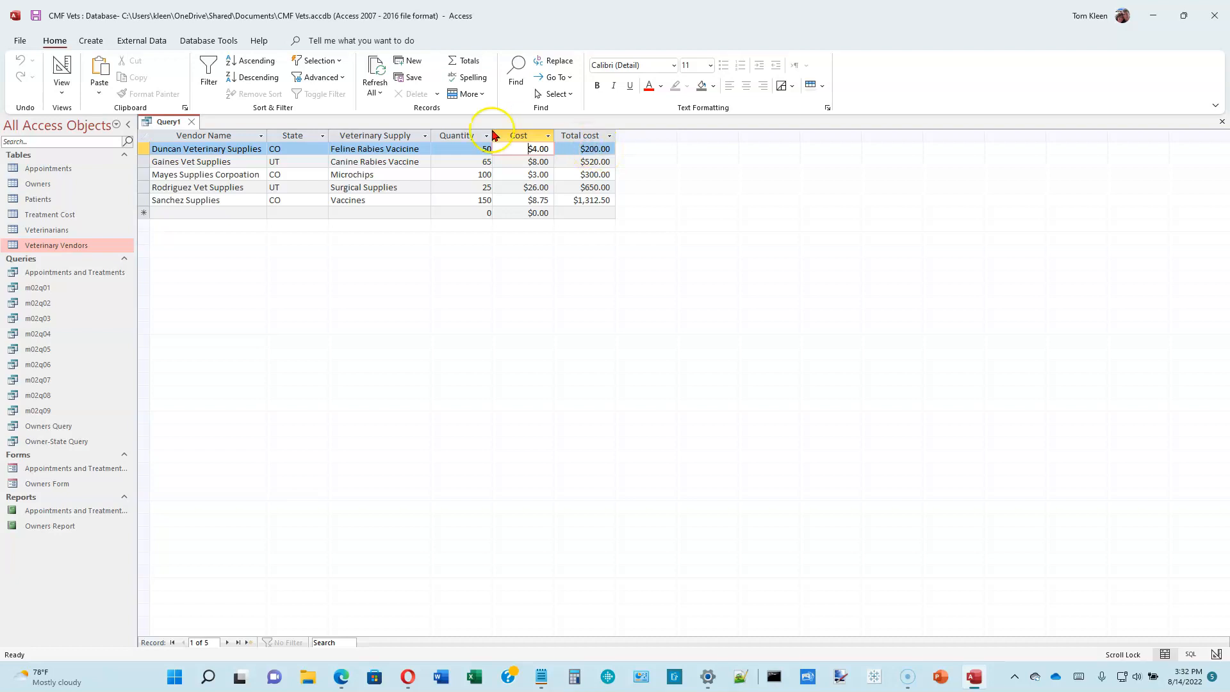
click(64, 72)
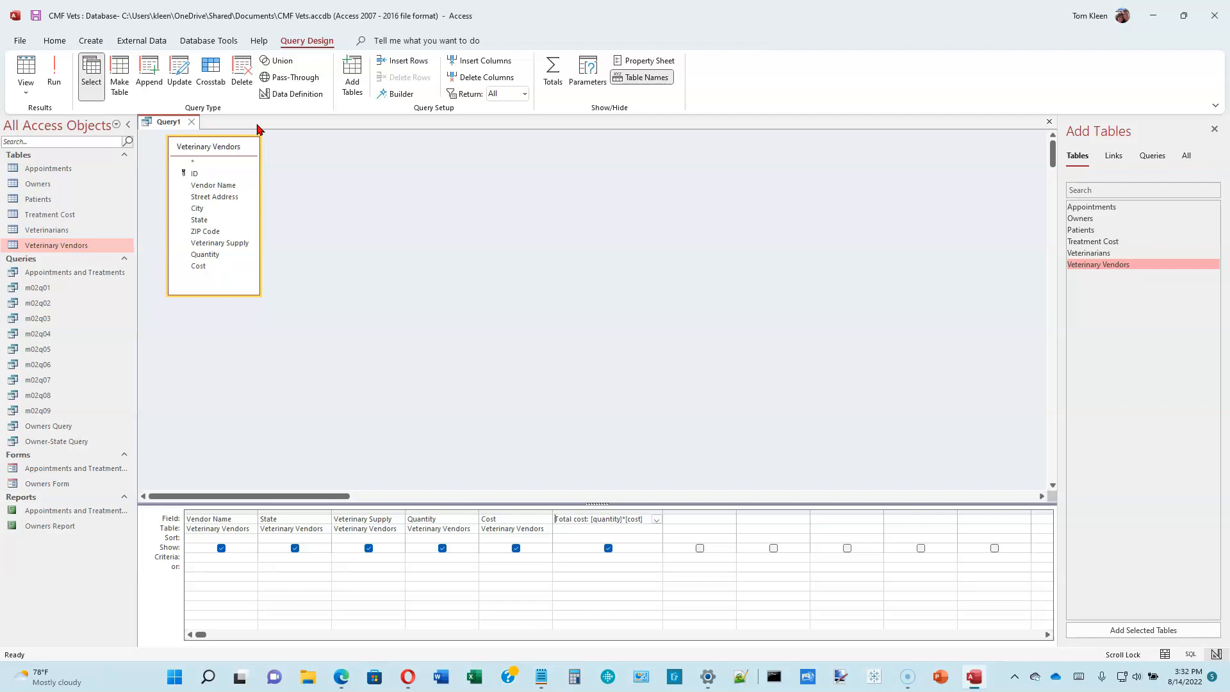
- Select the Quantity column in the design grid and set its Caption property to "Vendor Quantity"
click(313, 44)
click(455, 524)
click(446, 512)
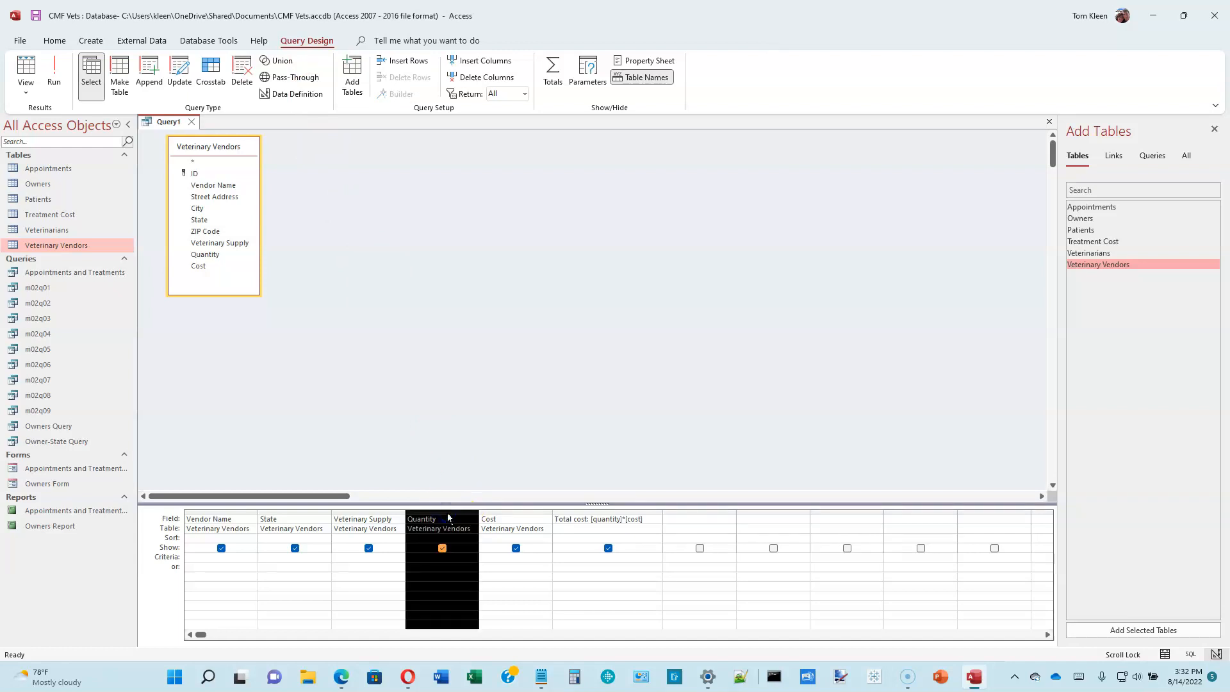
click(651, 66)
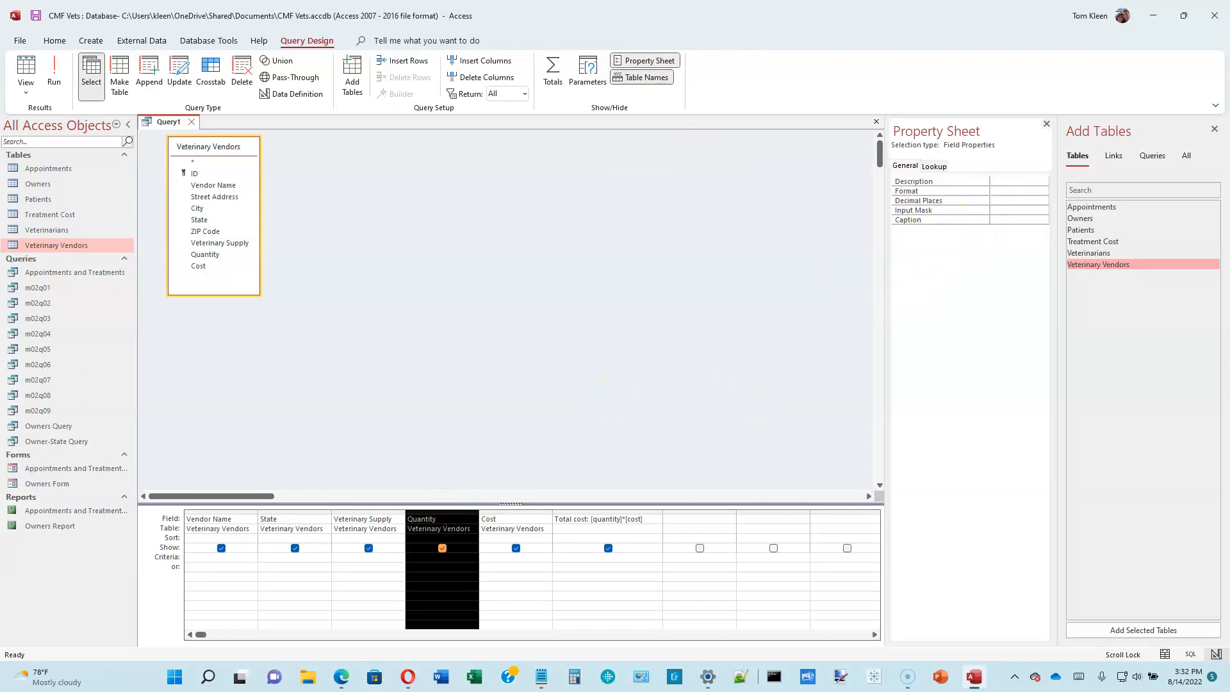
click(1006, 220)
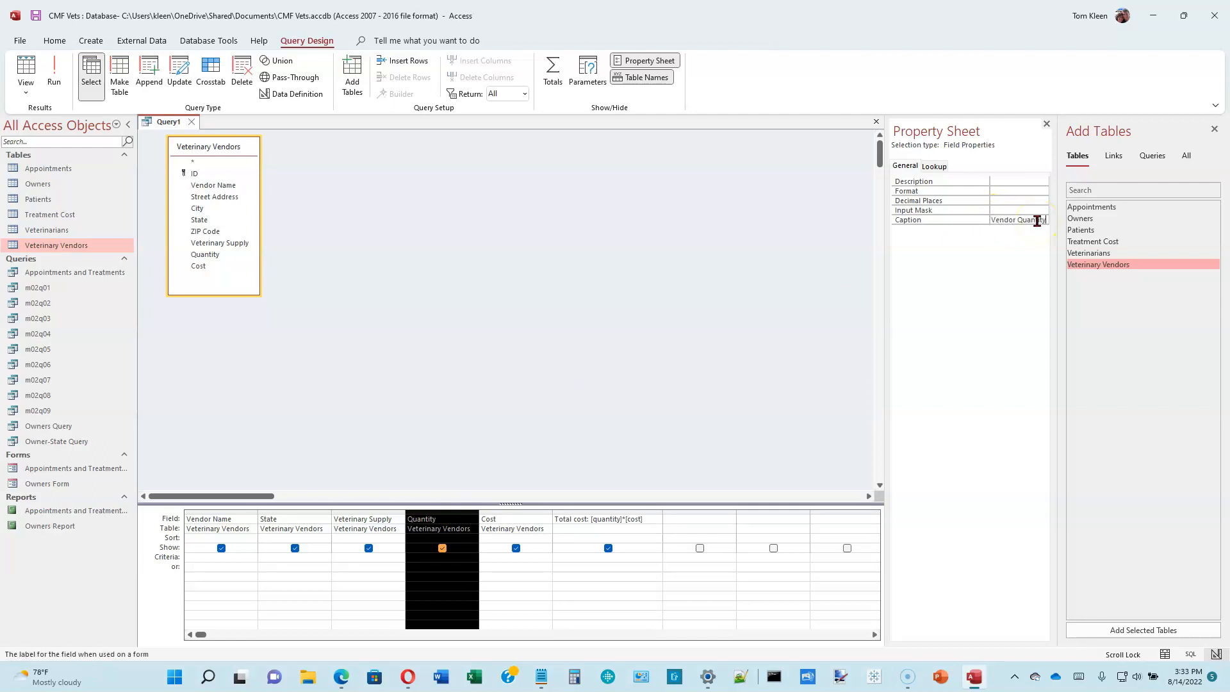
triple_click(1037, 221)
click(1017, 219)
click(513, 284)
- Run the query, widen the Vendor Quantity column to show its full heading, and close the query, saving it as m02q10
click(58, 80)
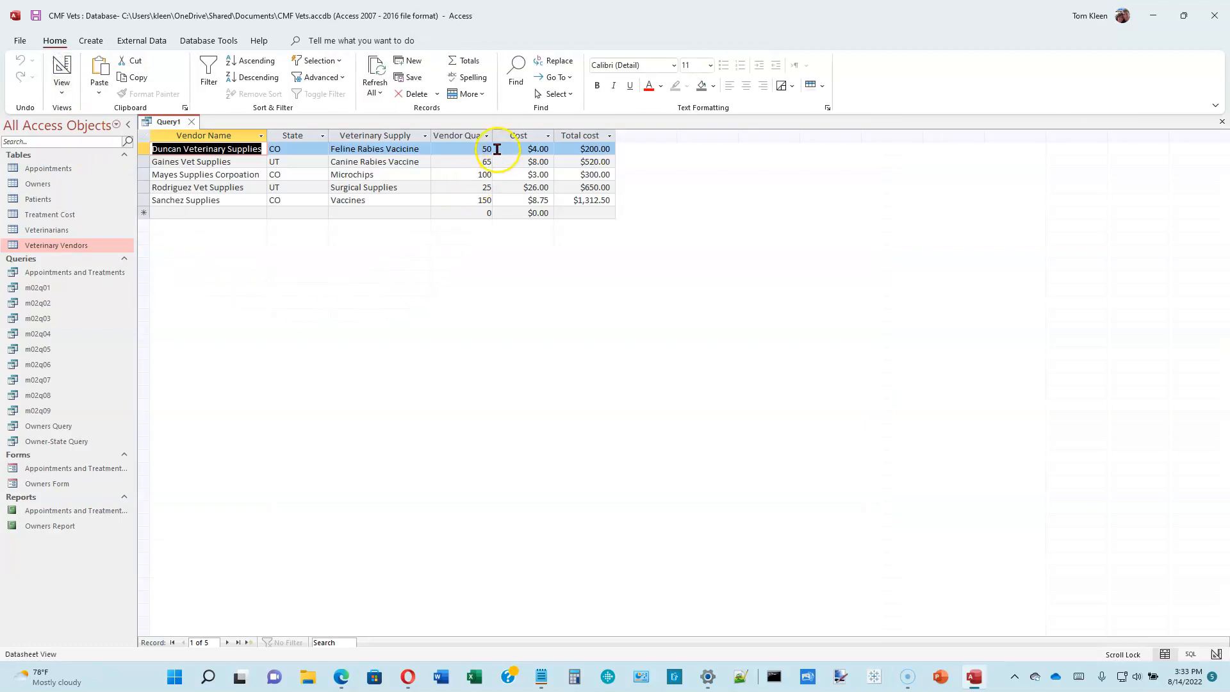
drag(492, 136, 526, 135)
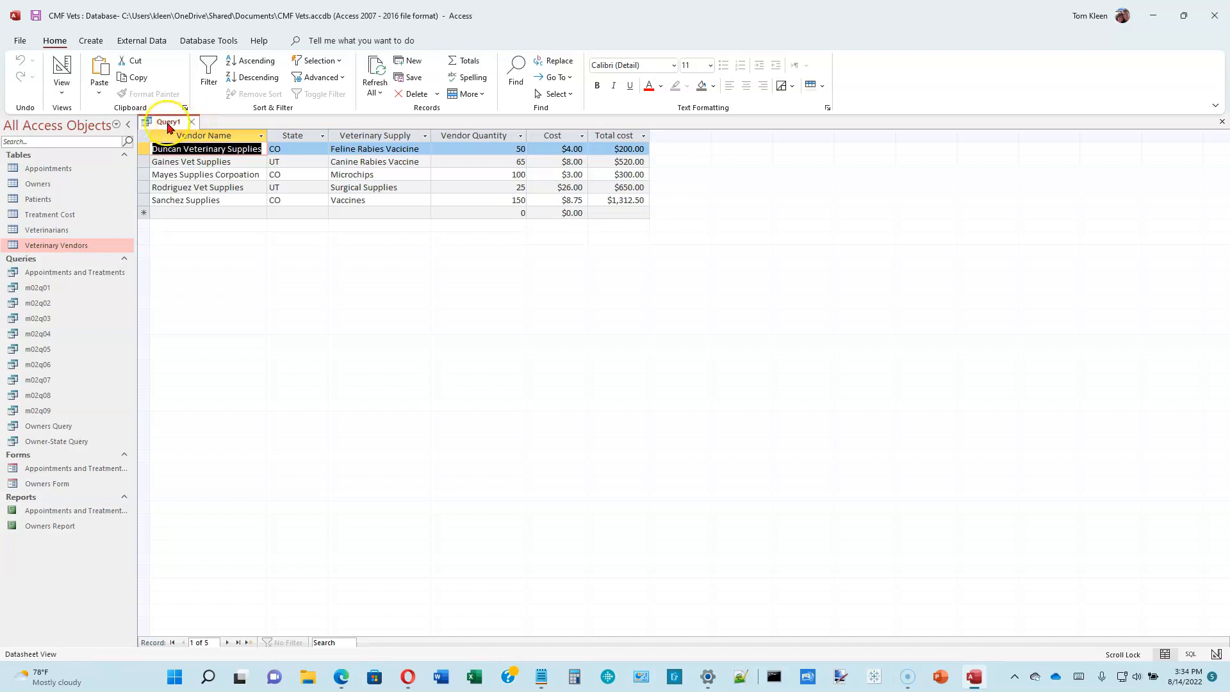
click(191, 123)
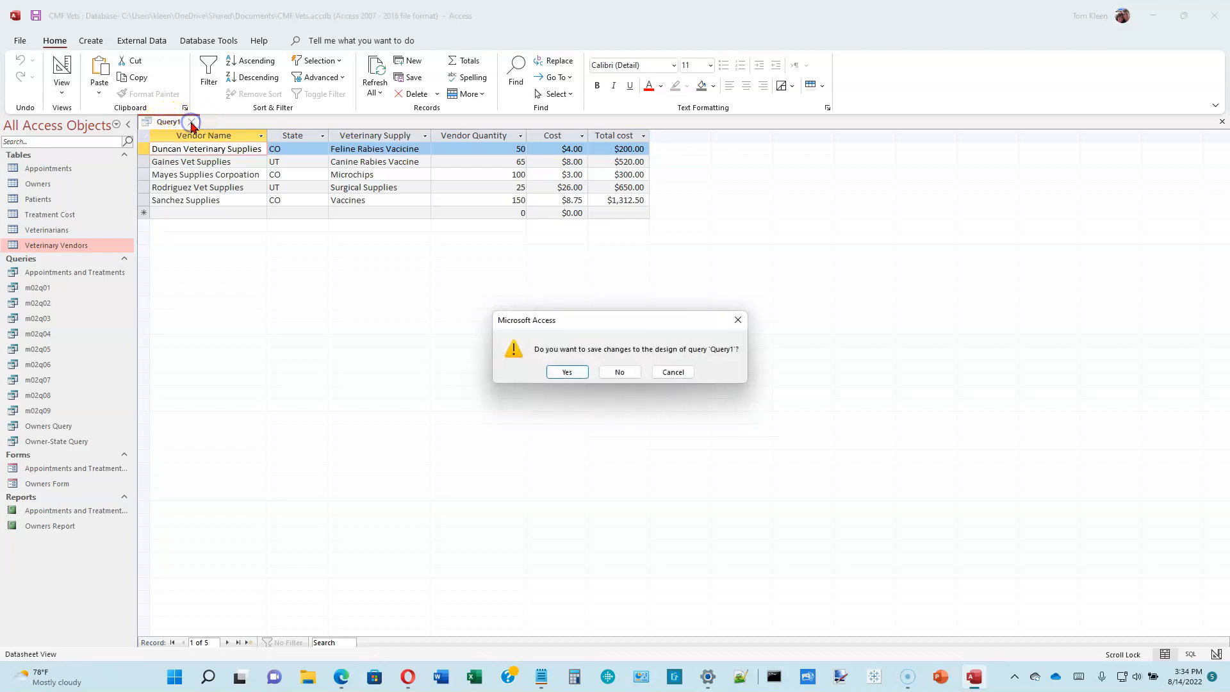
click(564, 373)
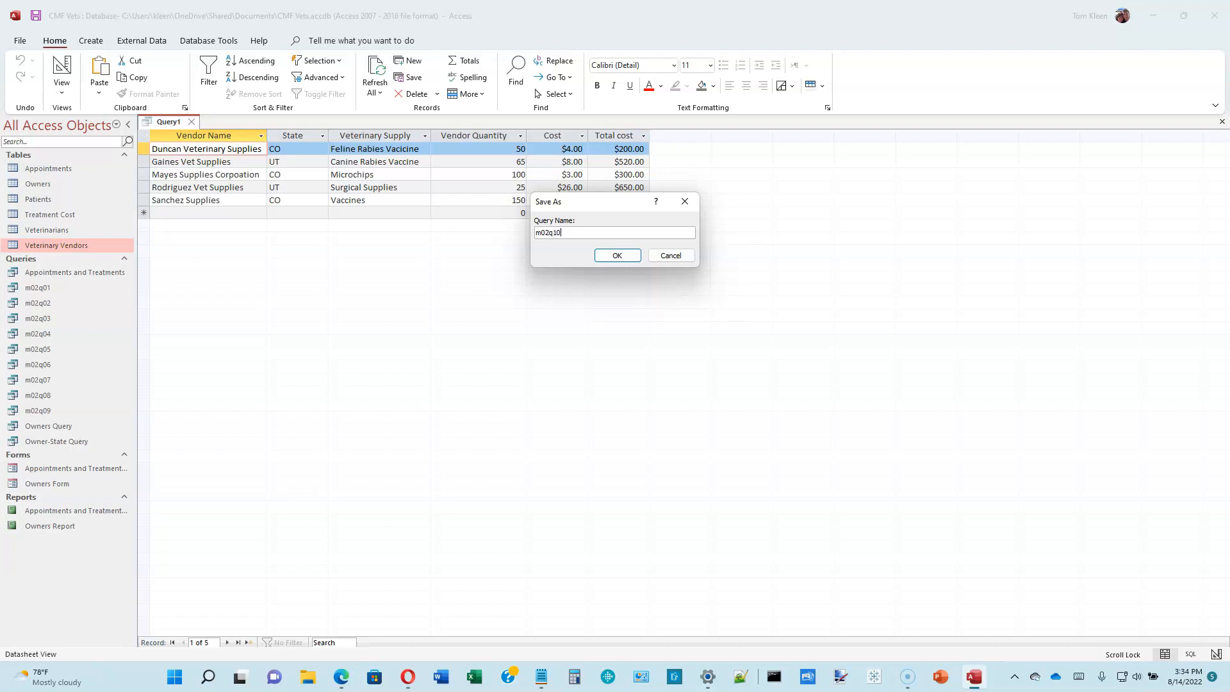
click(617, 255)
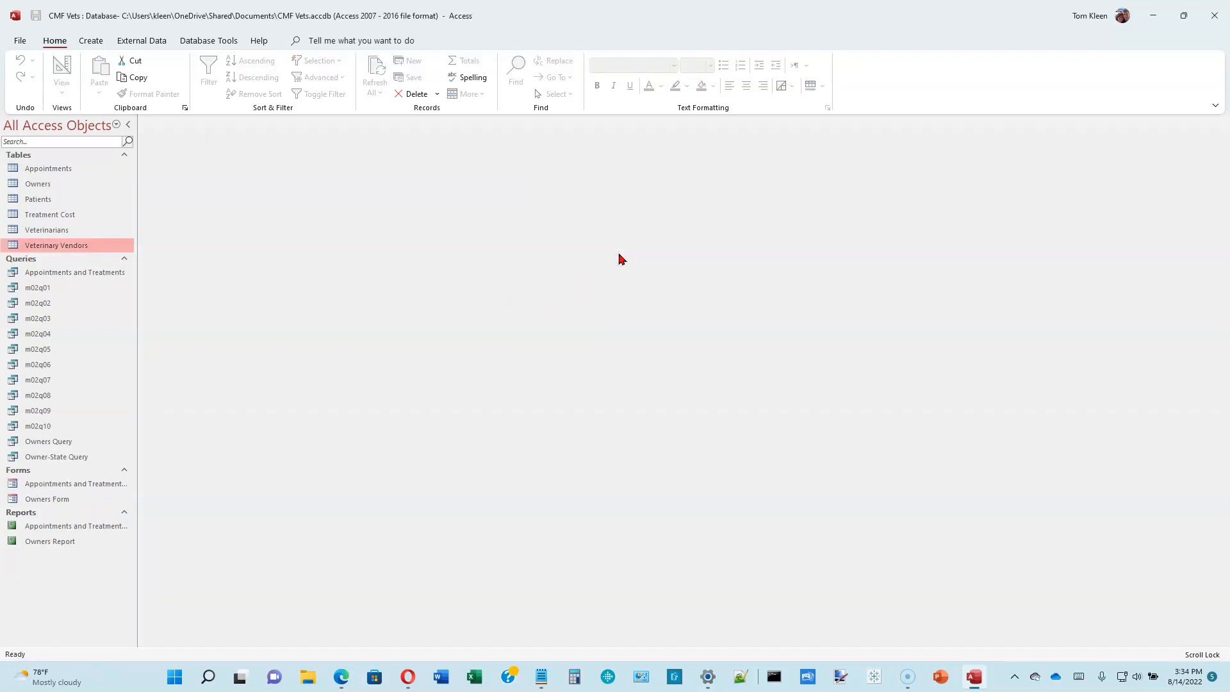
click(614, 257)
- Create a new query in design view with the Veterinary Vendors table, close the property sheet and enlarge the field list to show every field
click(97, 43)
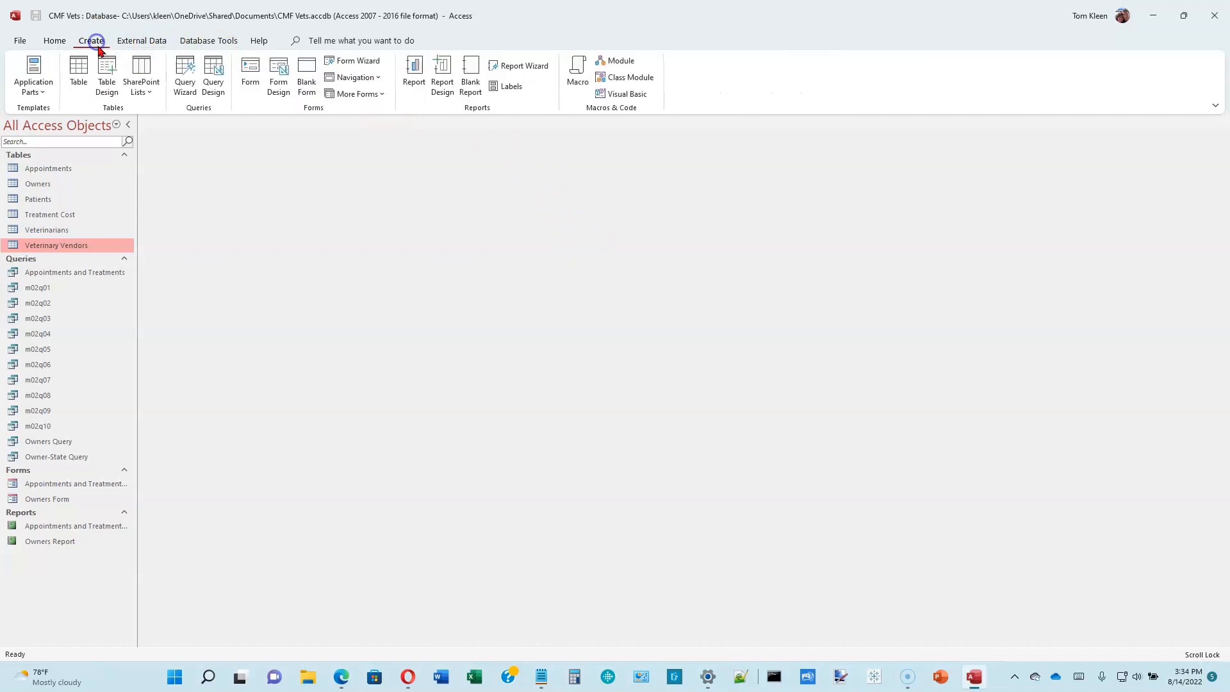
click(216, 72)
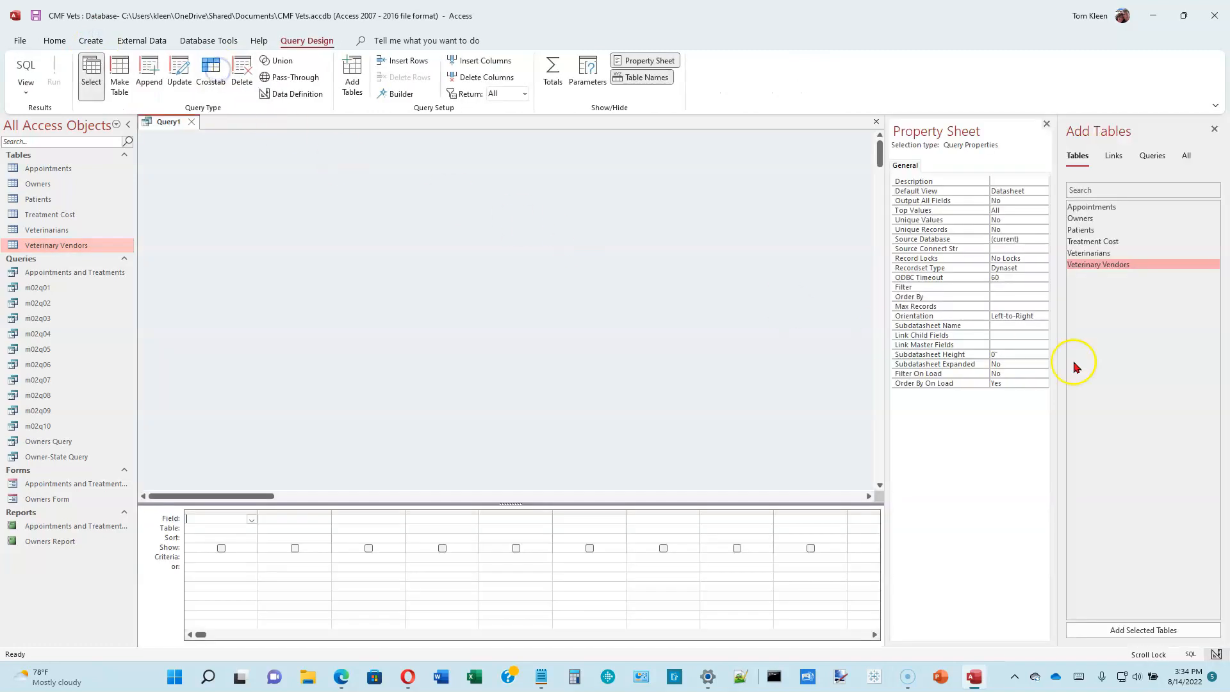
double_click(1104, 264)
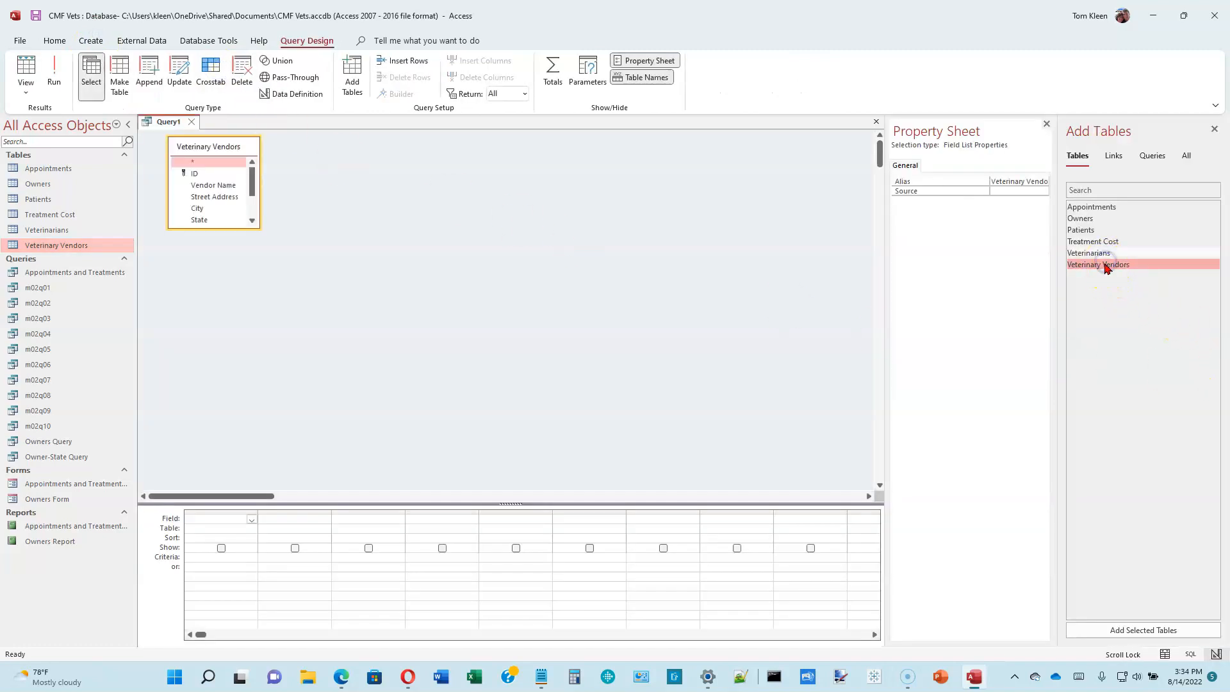
click(1046, 124)
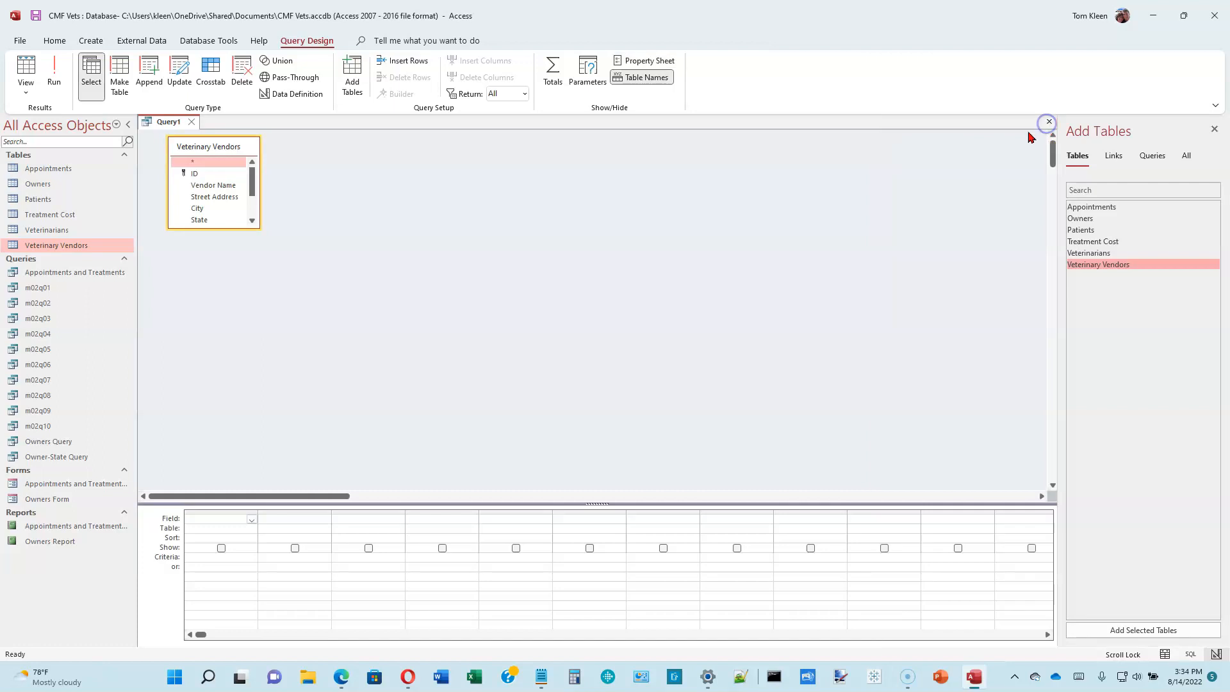
drag(215, 226, 205, 294)
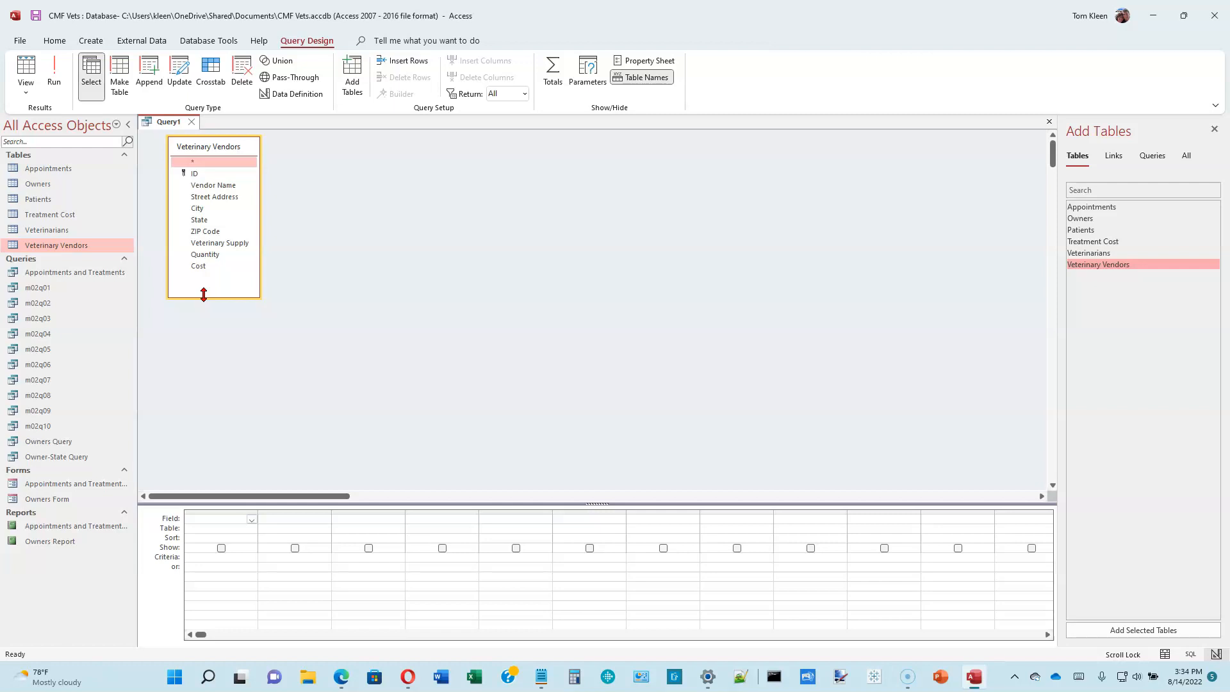
click(553, 72)
click(198, 267)
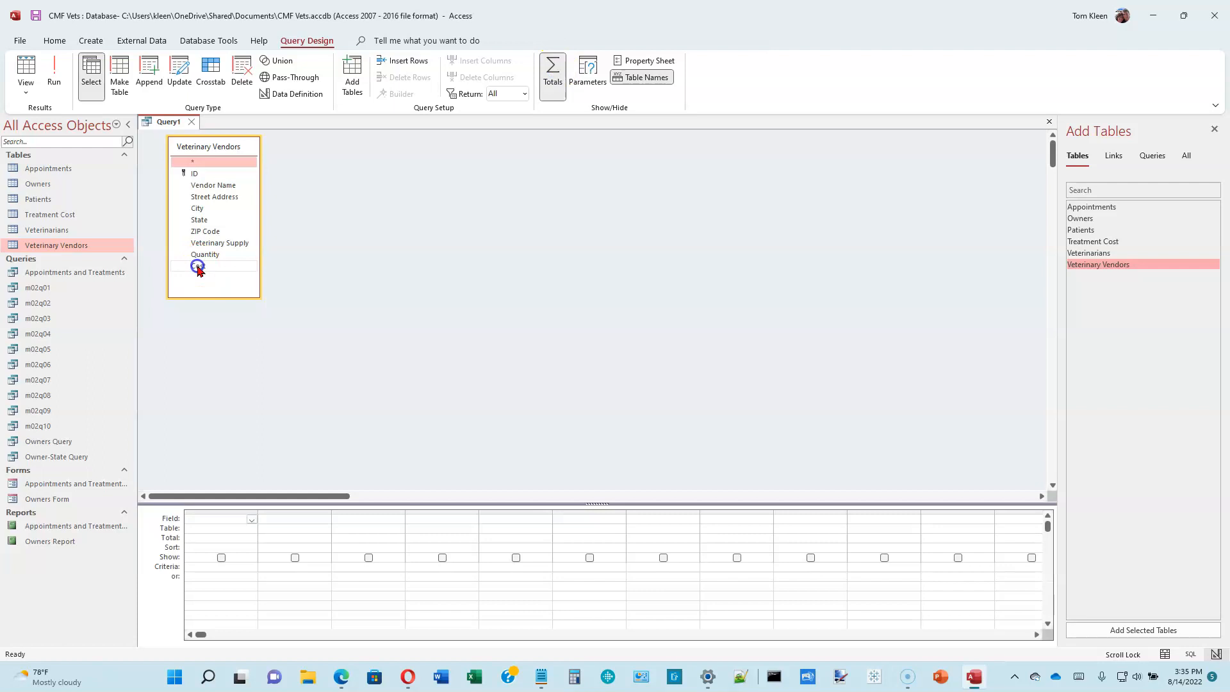
double_click(198, 266)
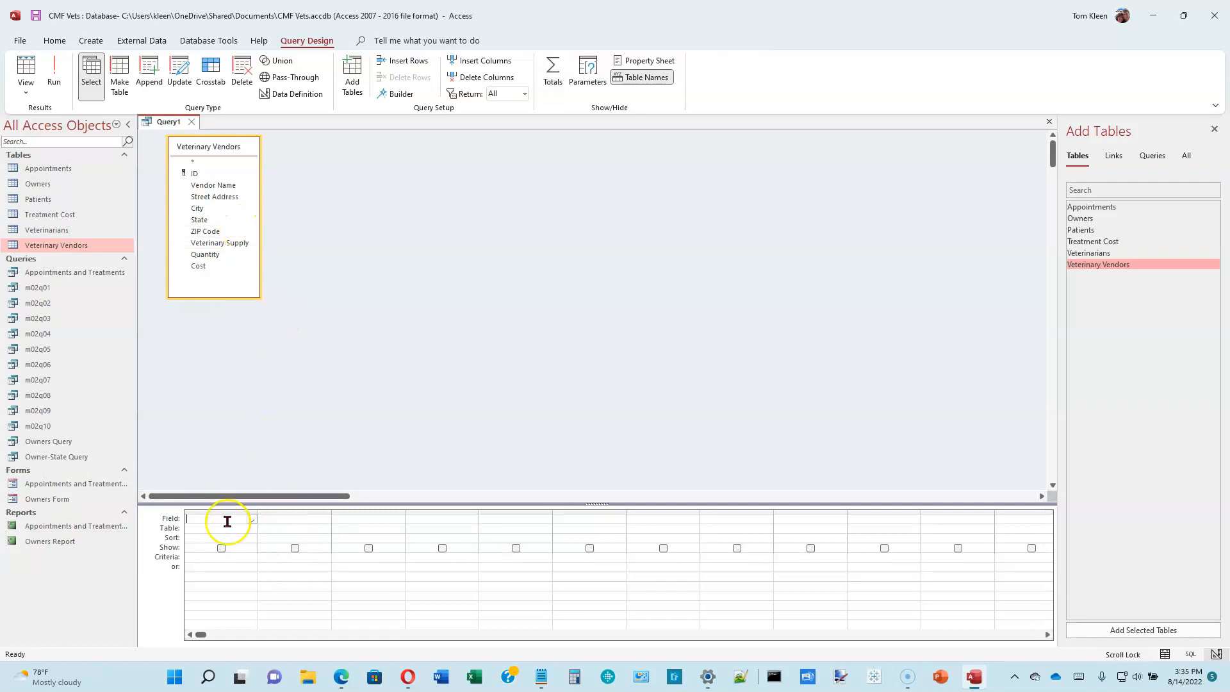
- Show the Total row in the query design grid and add the Cost field to the first column
click(555, 73)
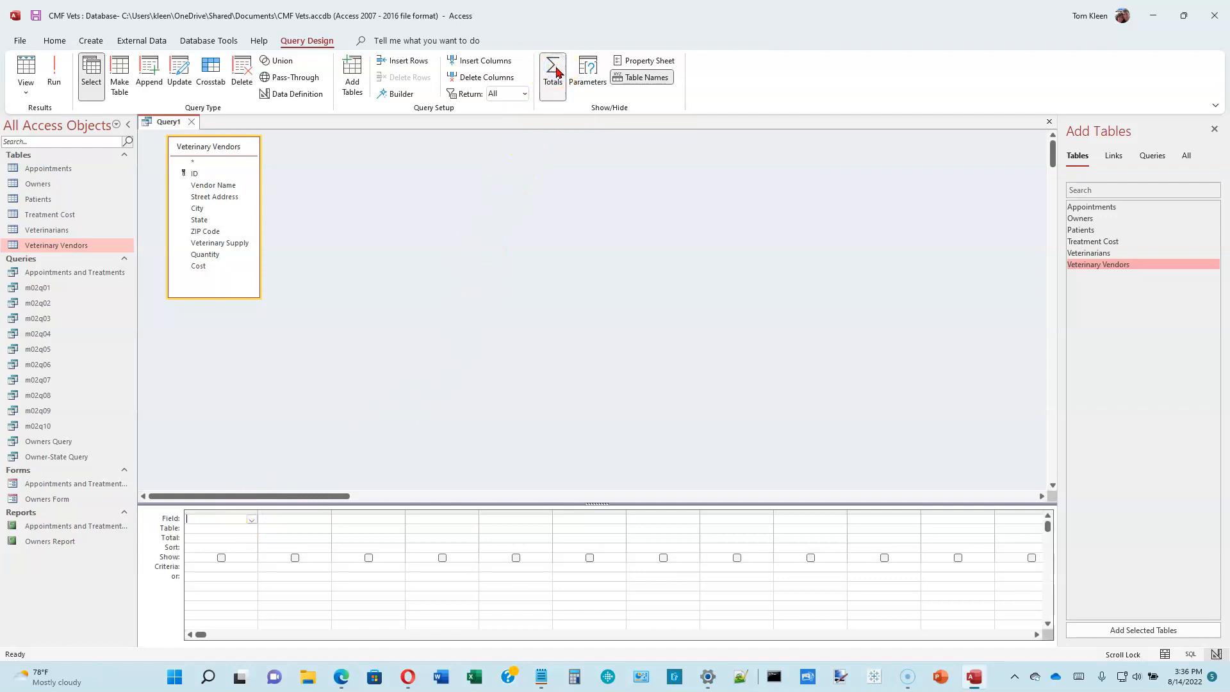
click(197, 539)
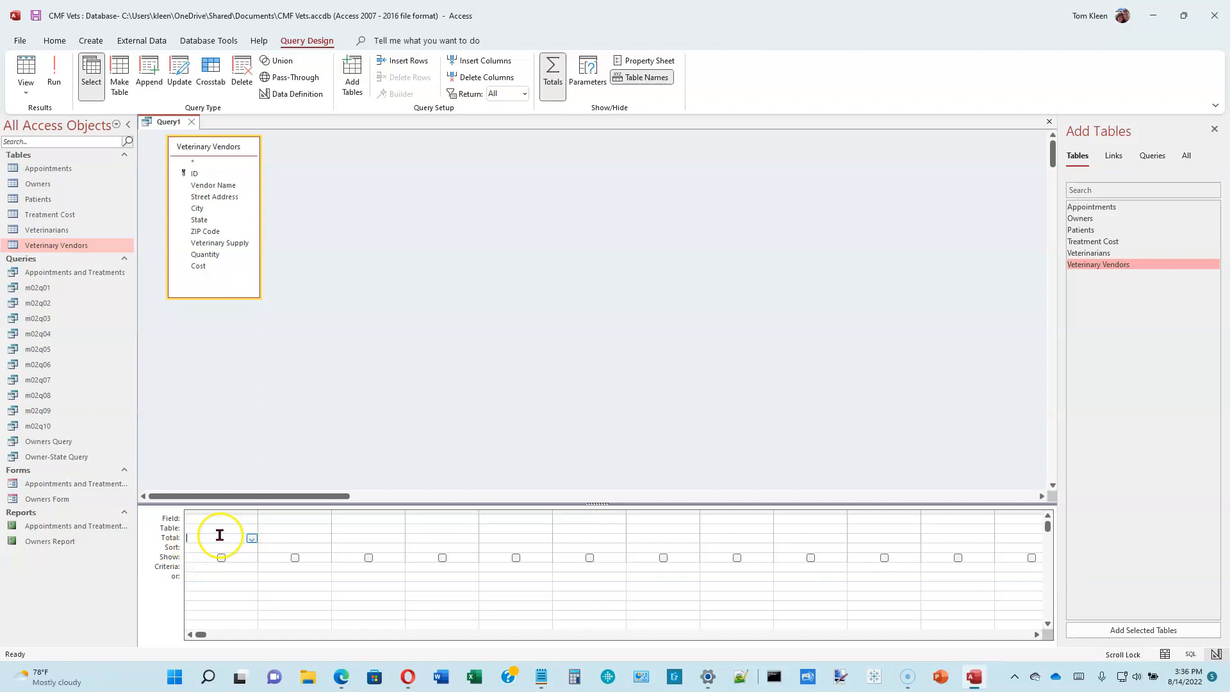
double_click(200, 268)
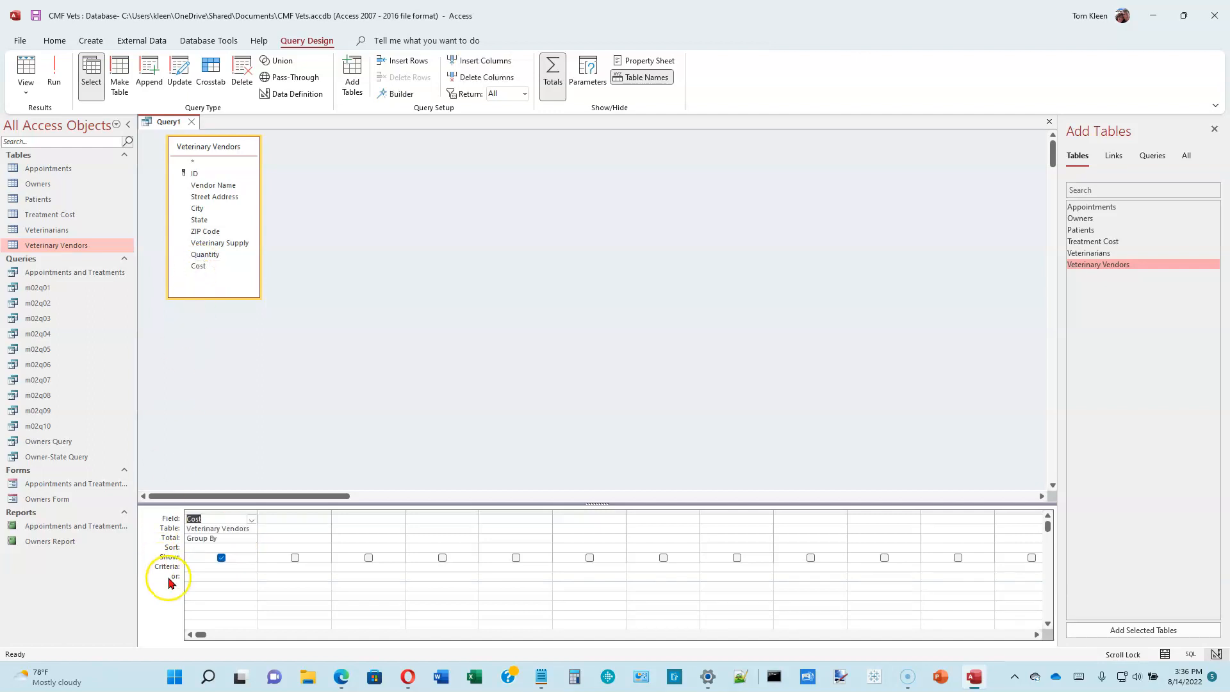
- Set the Total function of the Cost field to Avg and run the query
click(234, 540)
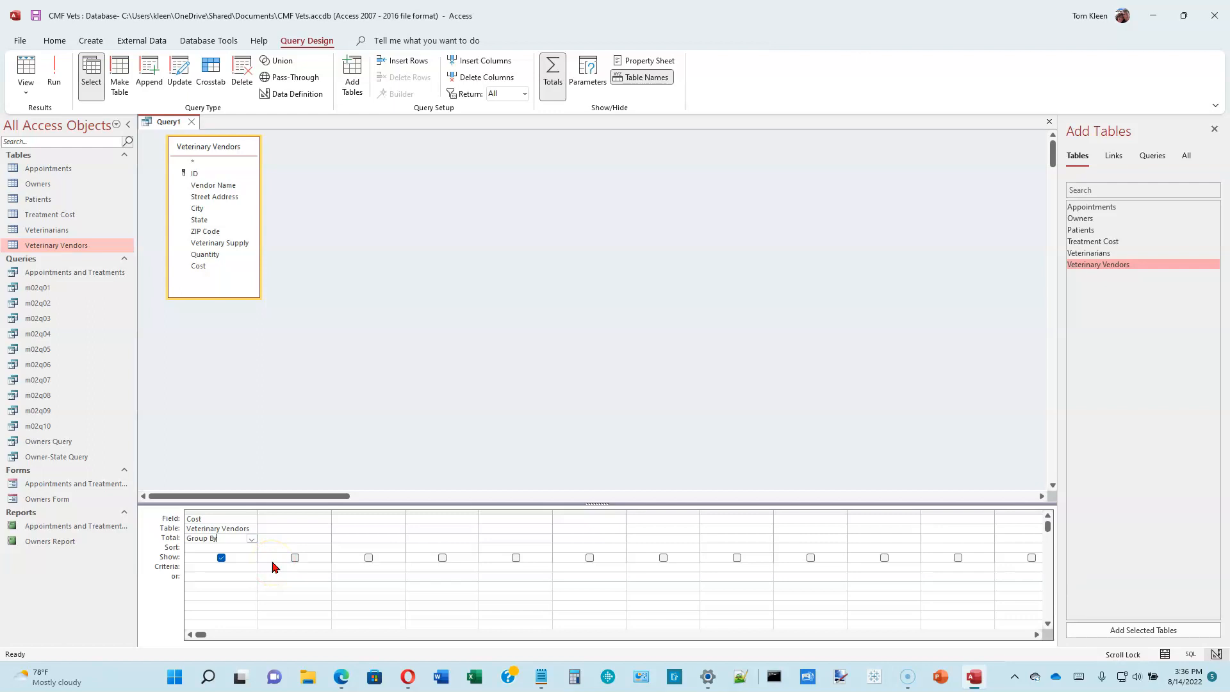
click(251, 539)
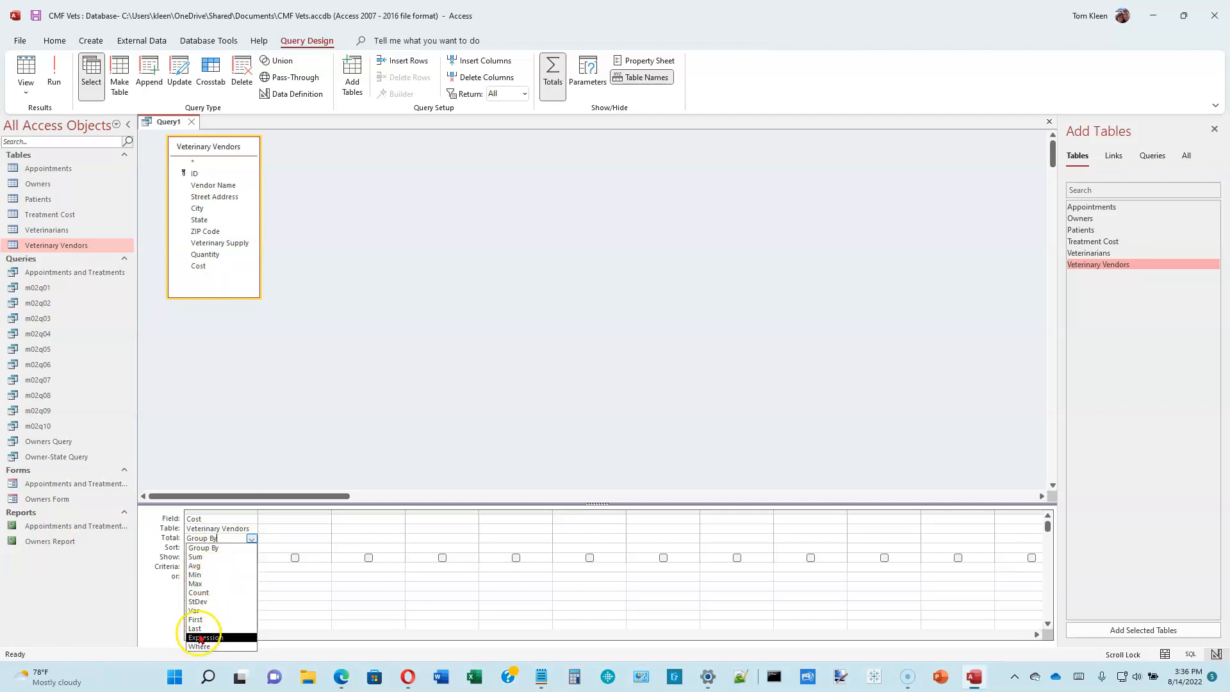
click(198, 566)
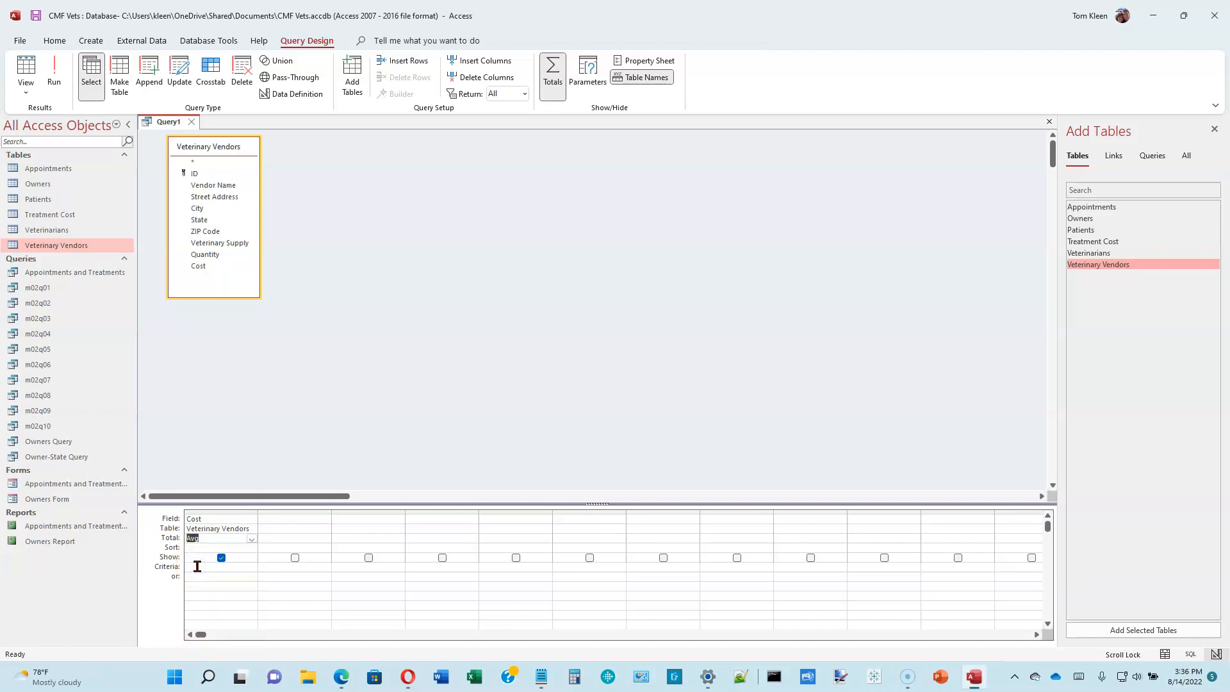
click(53, 74)
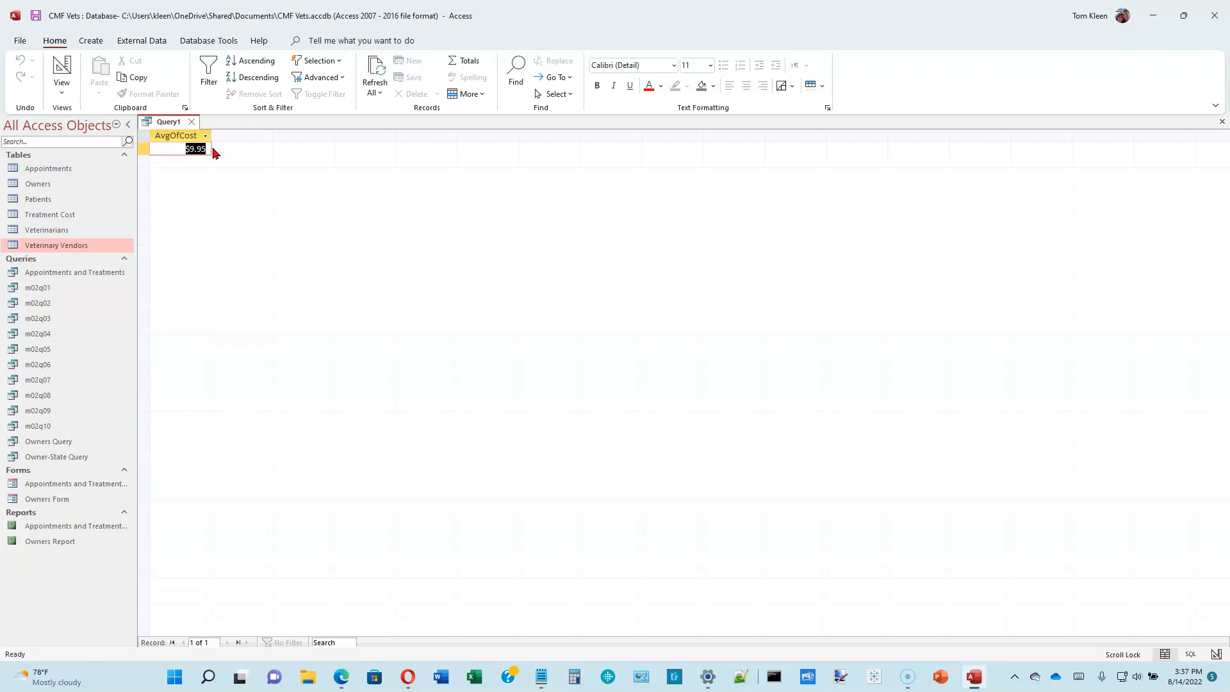
- Return to design view, change the Total function of the Cost field to Sum, and run the query
click(63, 75)
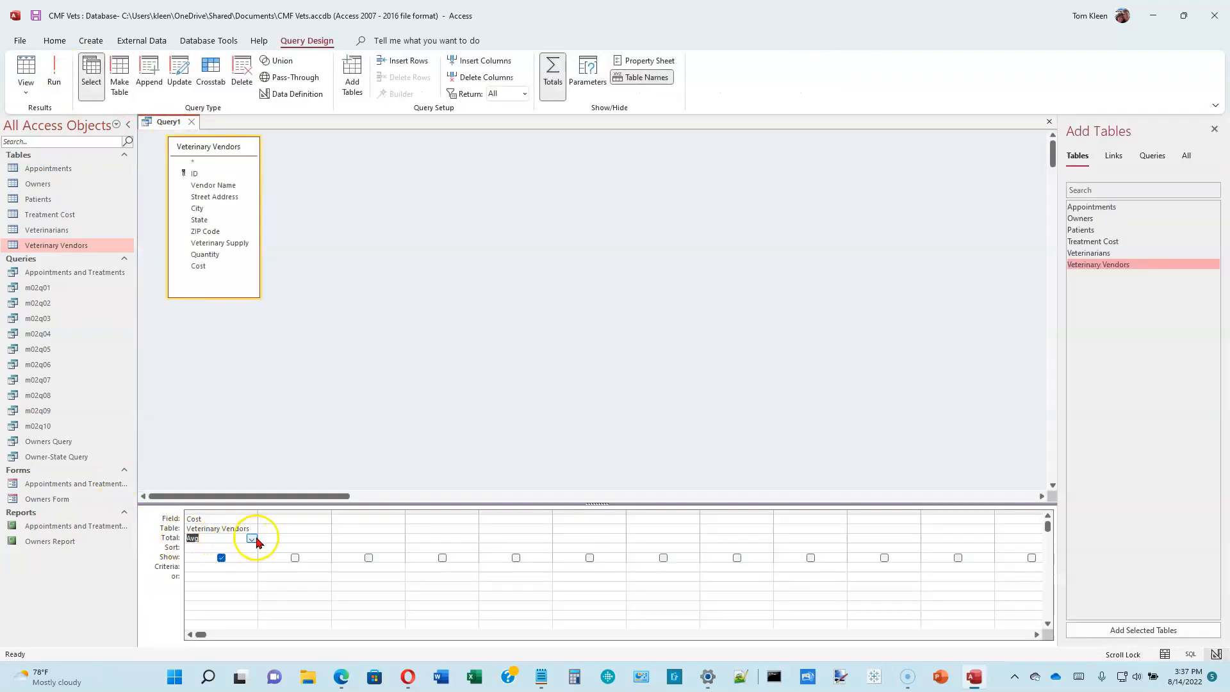
click(250, 538)
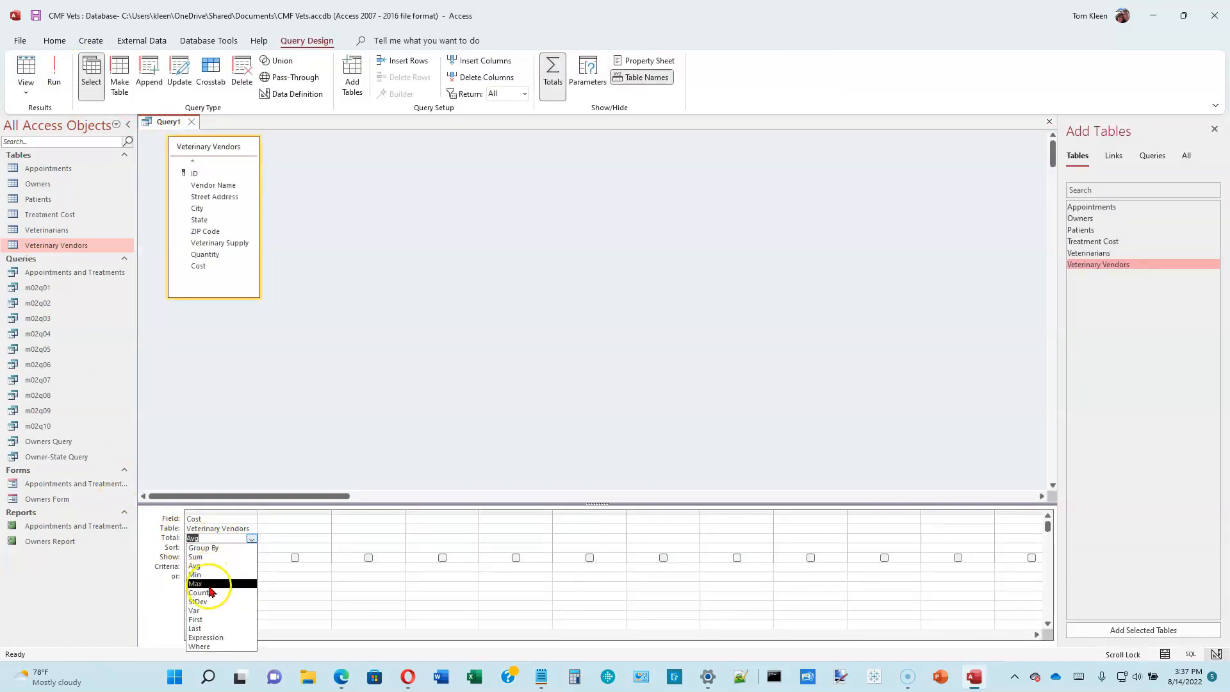
click(202, 556)
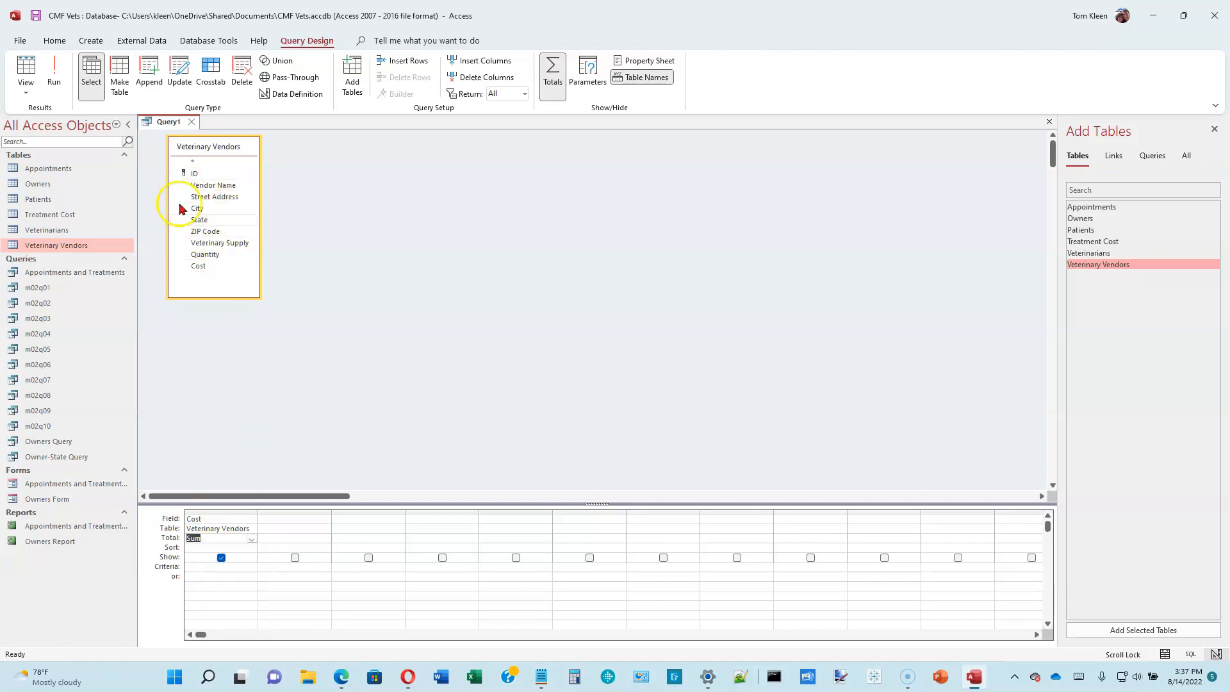
click(53, 70)
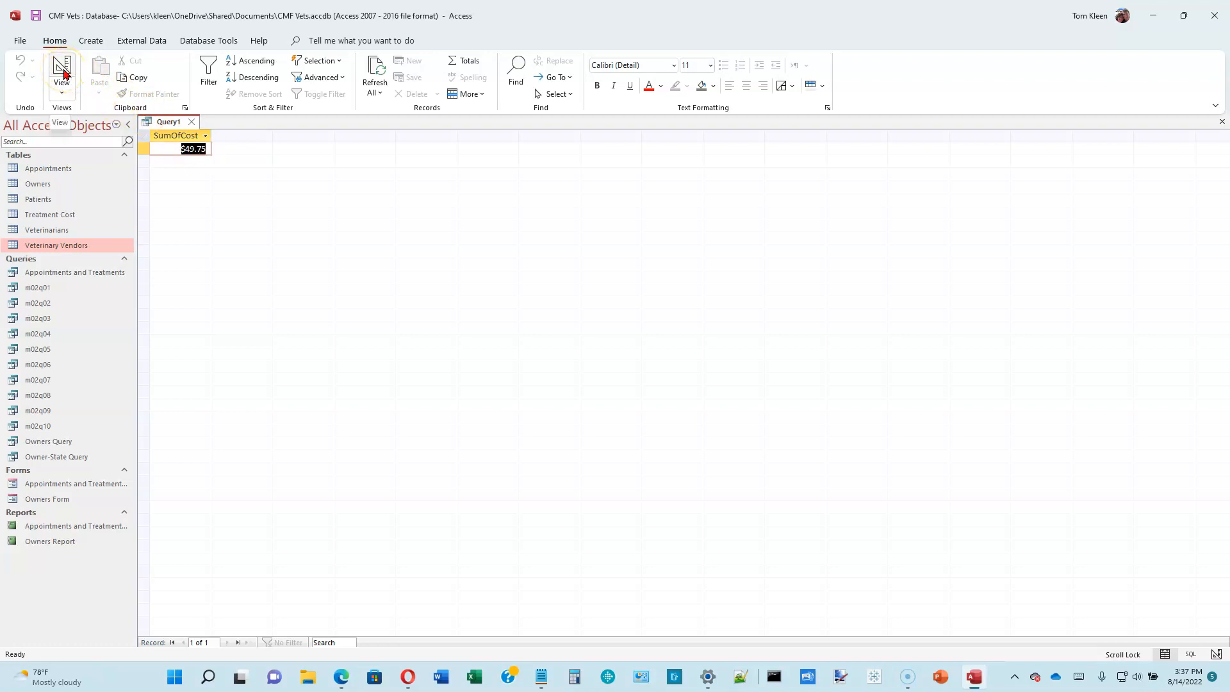
- Return to design view, change the Total function of the Cost field to Min, and run the query
click(62, 70)
click(251, 542)
click(251, 540)
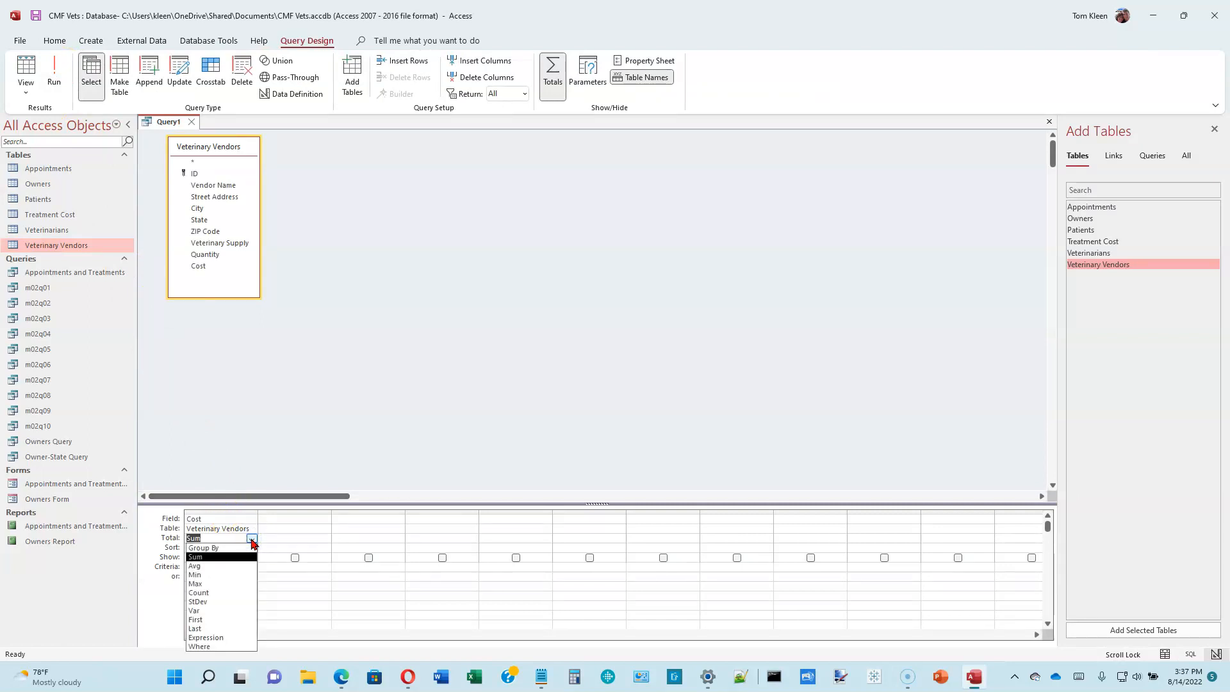
click(219, 577)
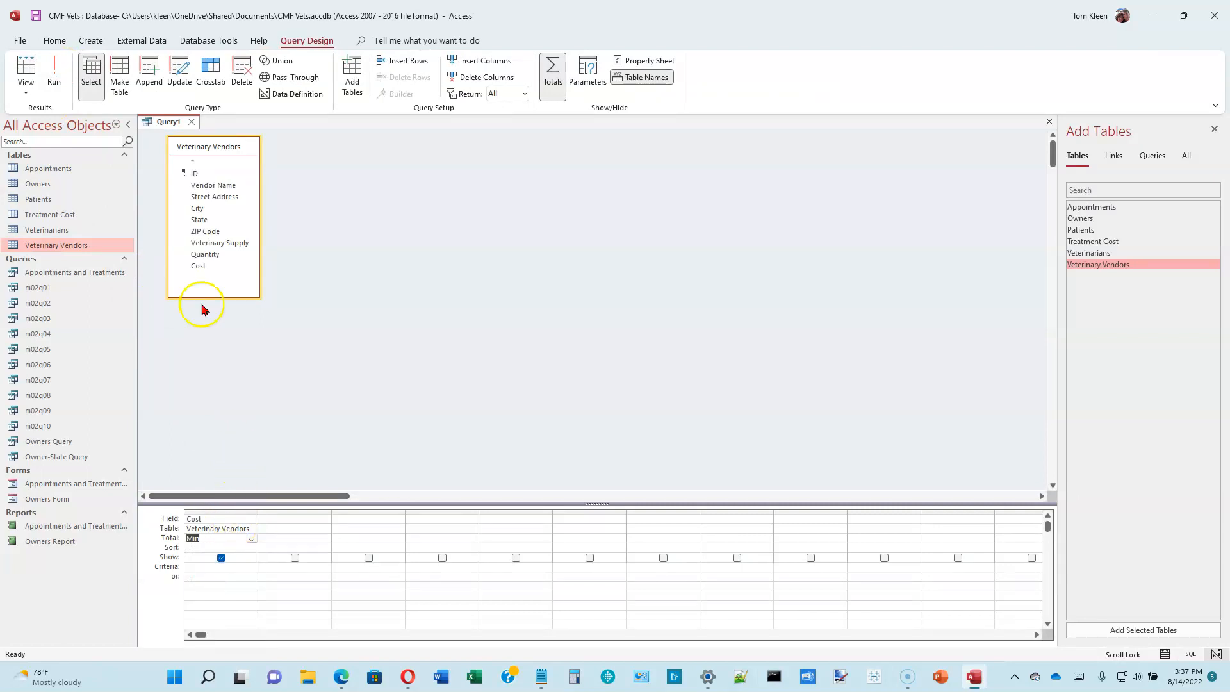
click(56, 69)
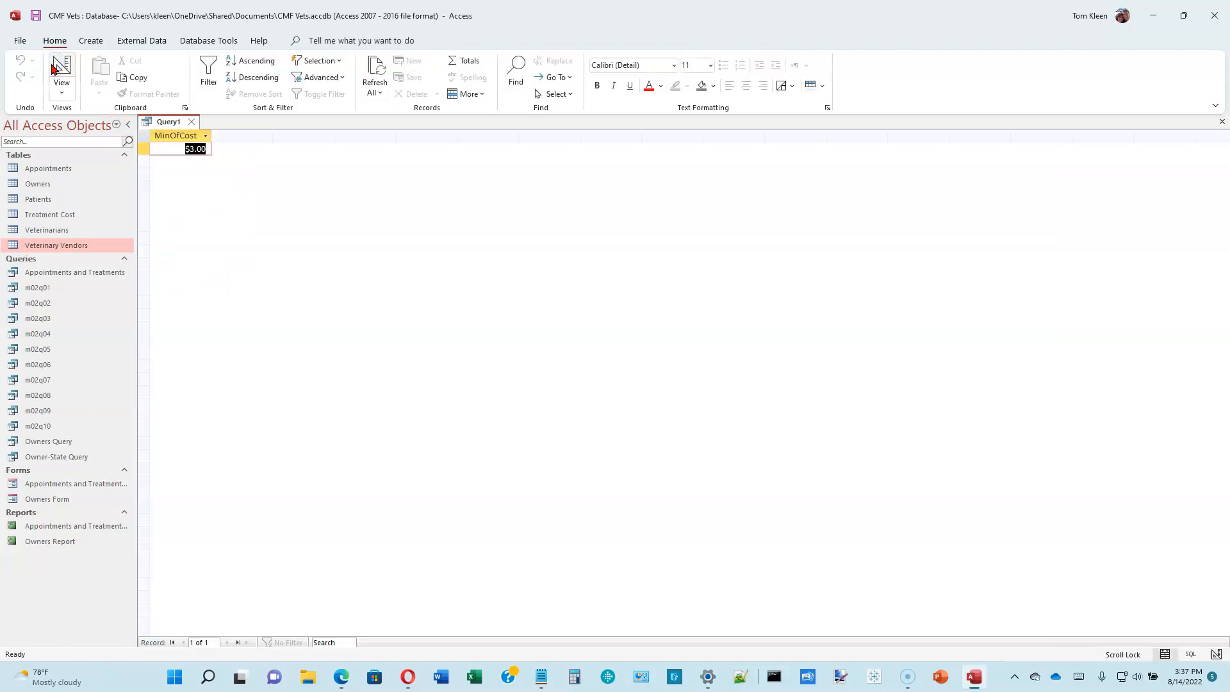
- Return to design view, change the Total function of the Cost field to Max, and run the query
click(60, 70)
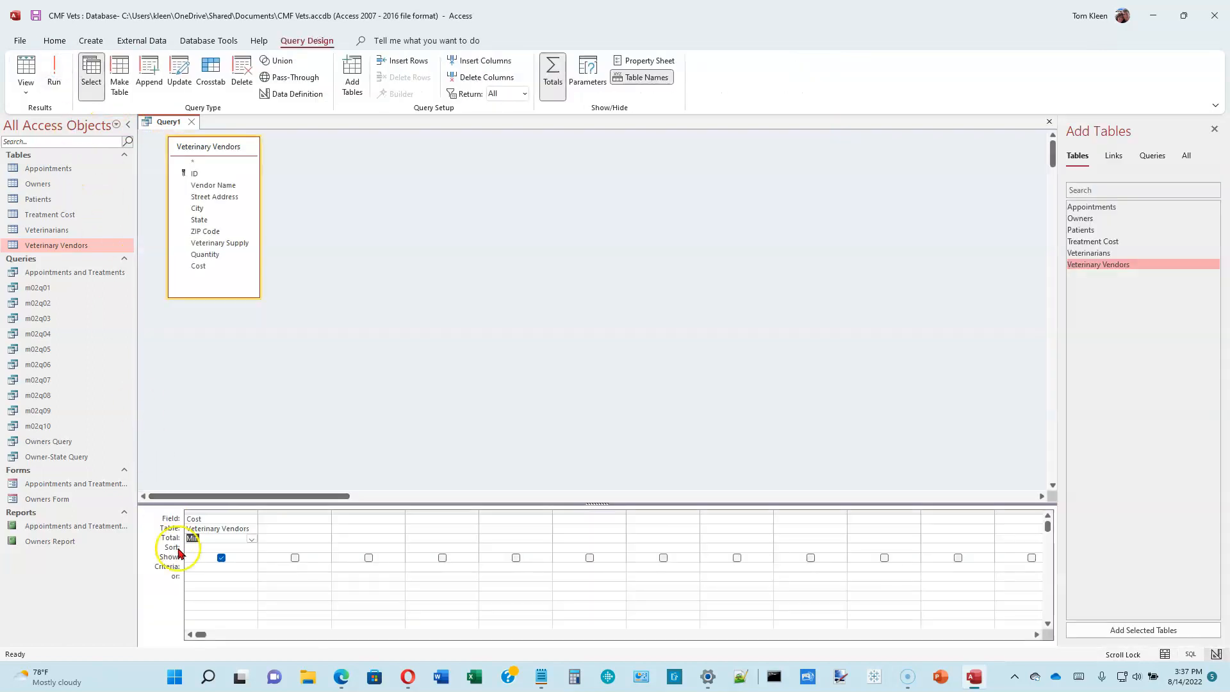
click(252, 539)
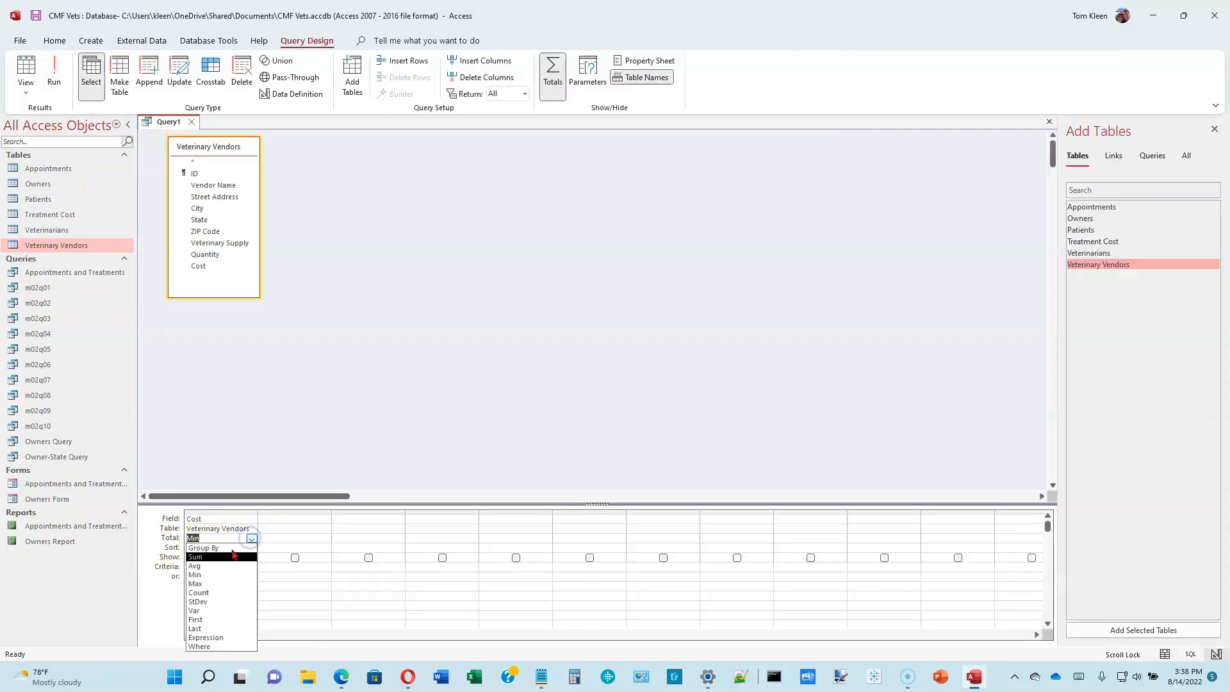
click(214, 584)
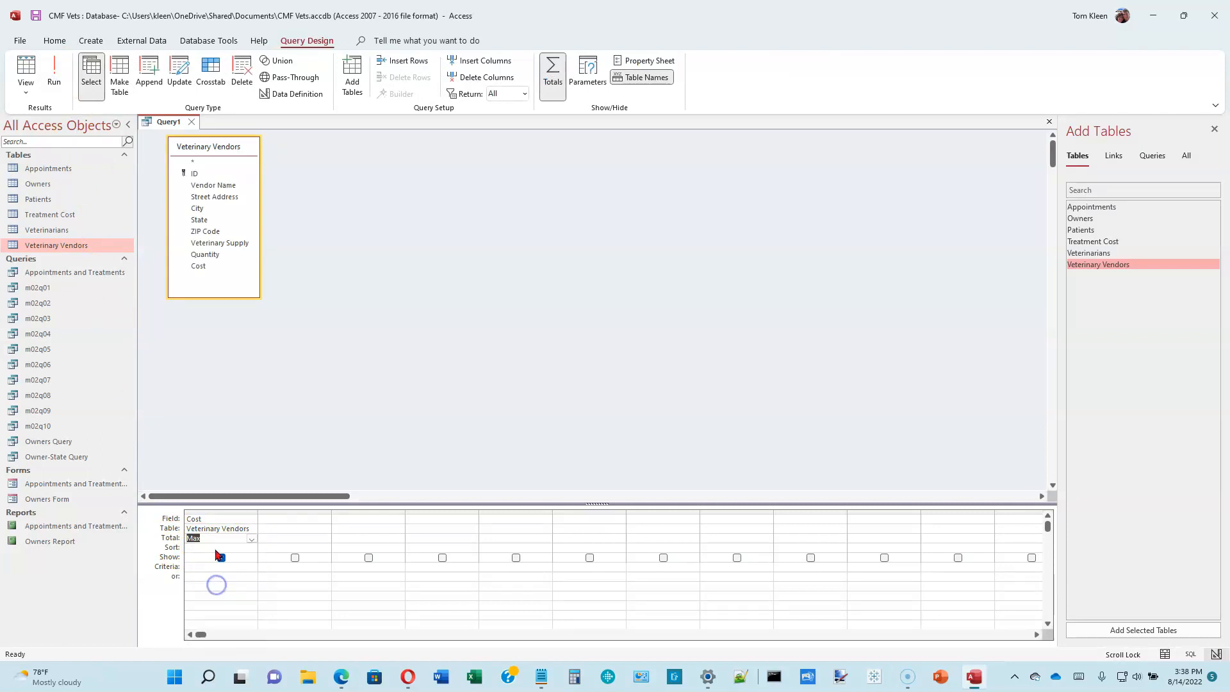
click(54, 74)
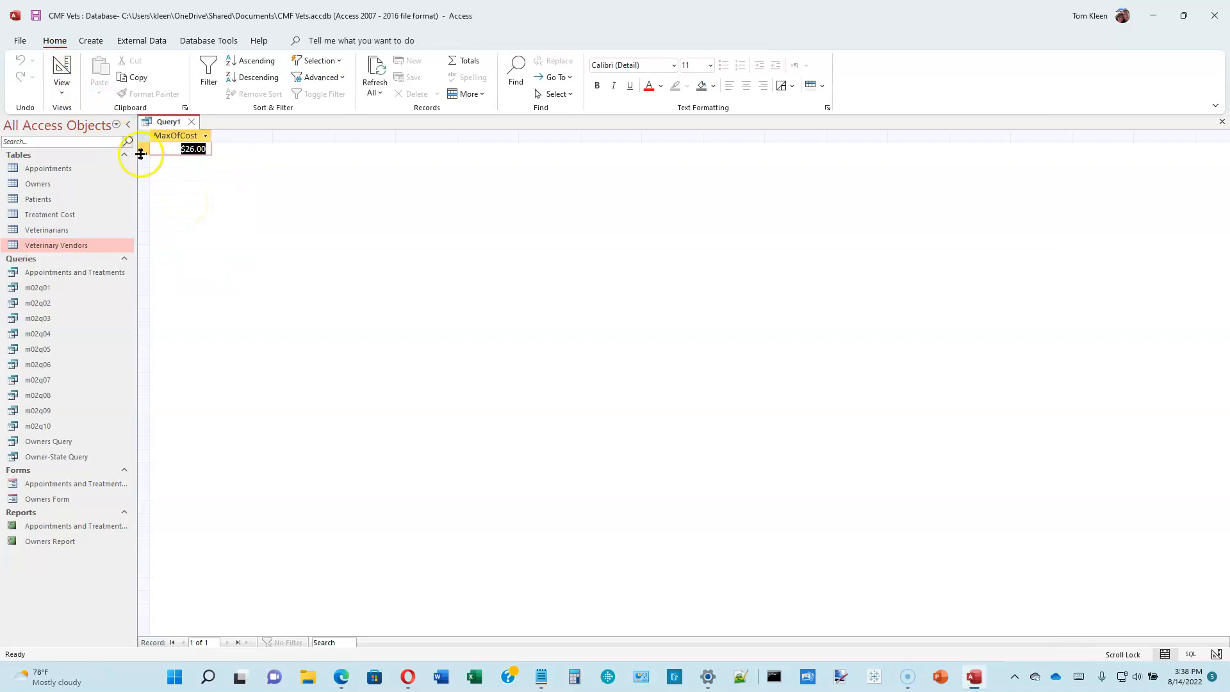
- Return to design view, change the Total function of the Cost field to Count, and run the query
click(63, 94)
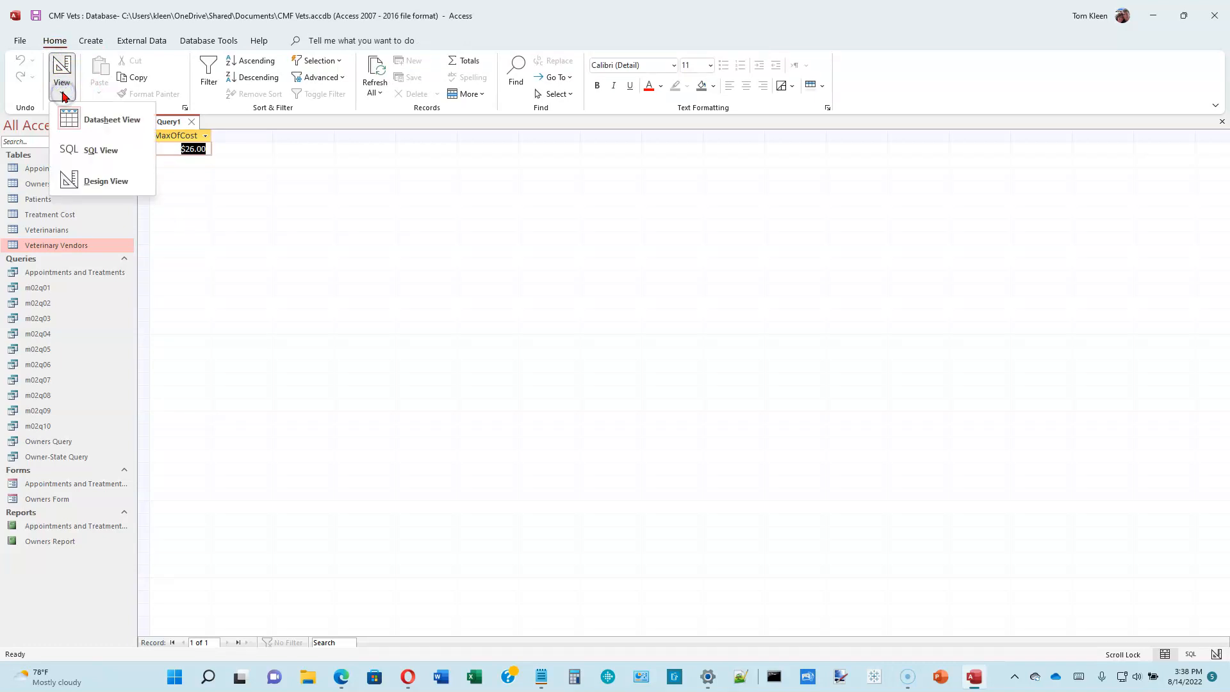
click(102, 181)
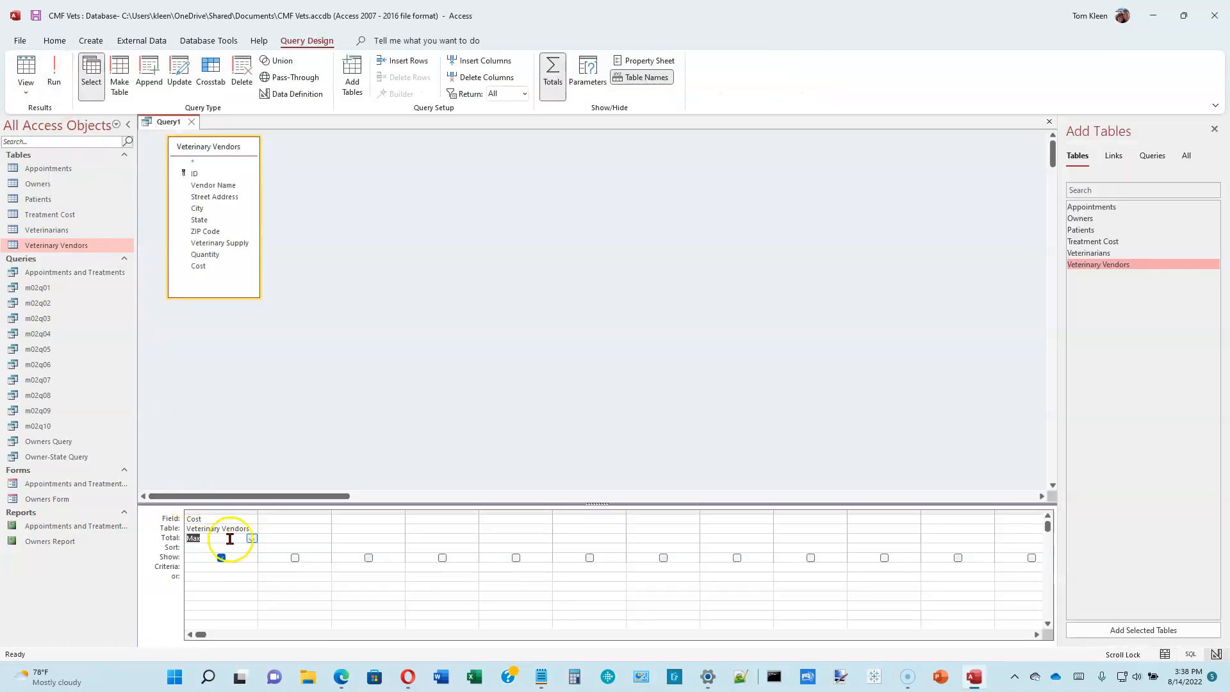
click(251, 539)
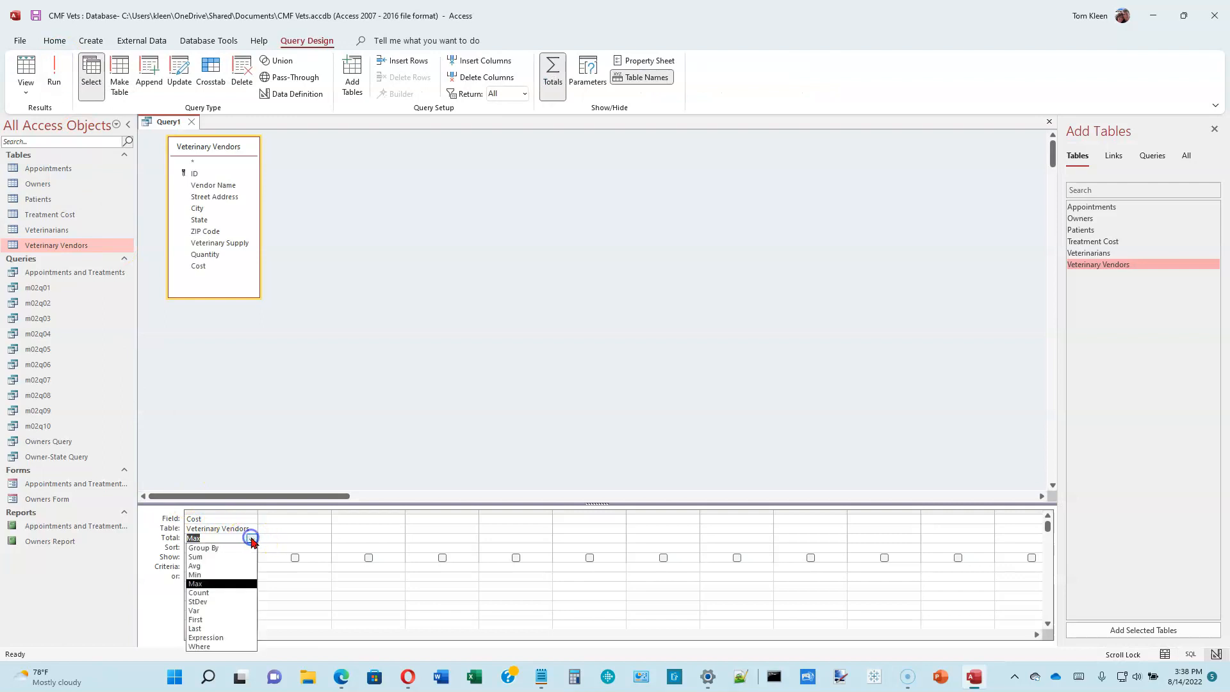
click(212, 592)
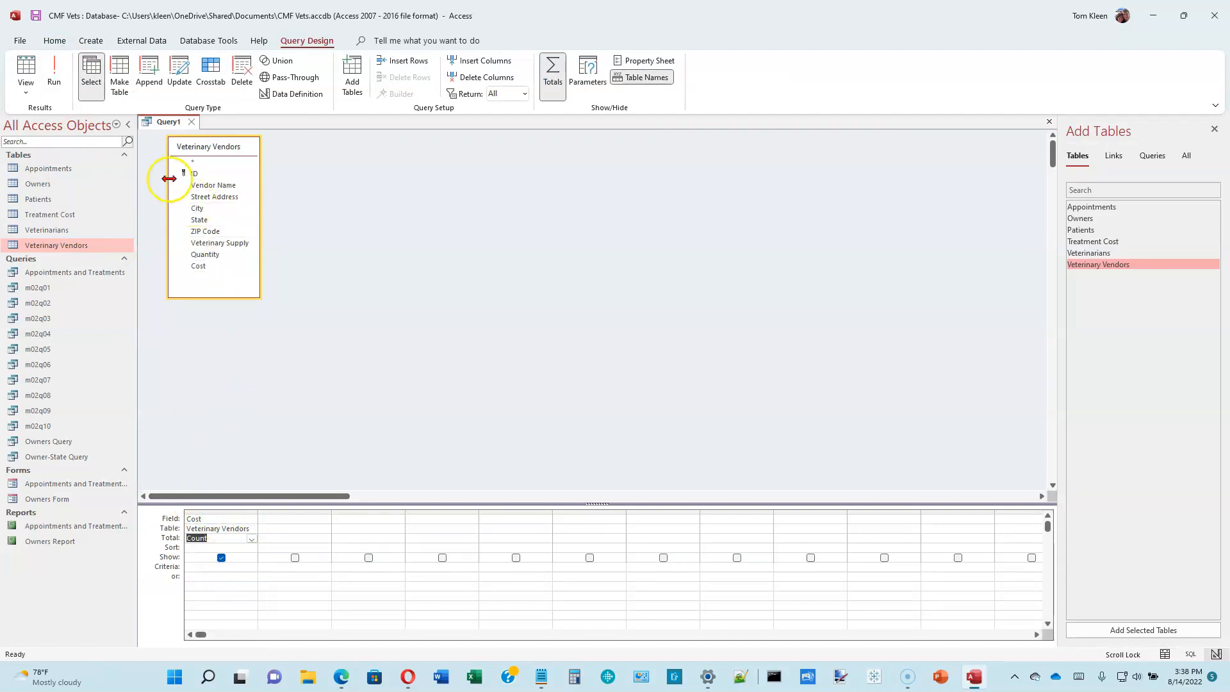
click(55, 68)
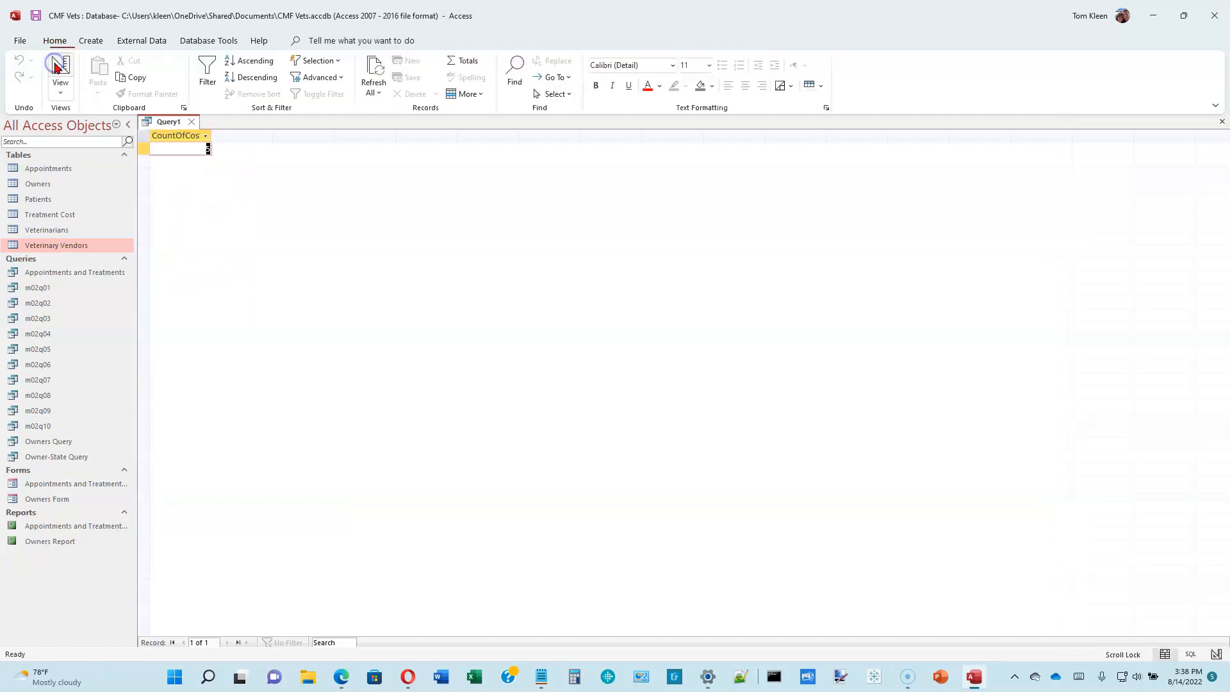
- Open the Veterinary Vendors table to compare its records with the query's count, and close the table
click(200, 144)
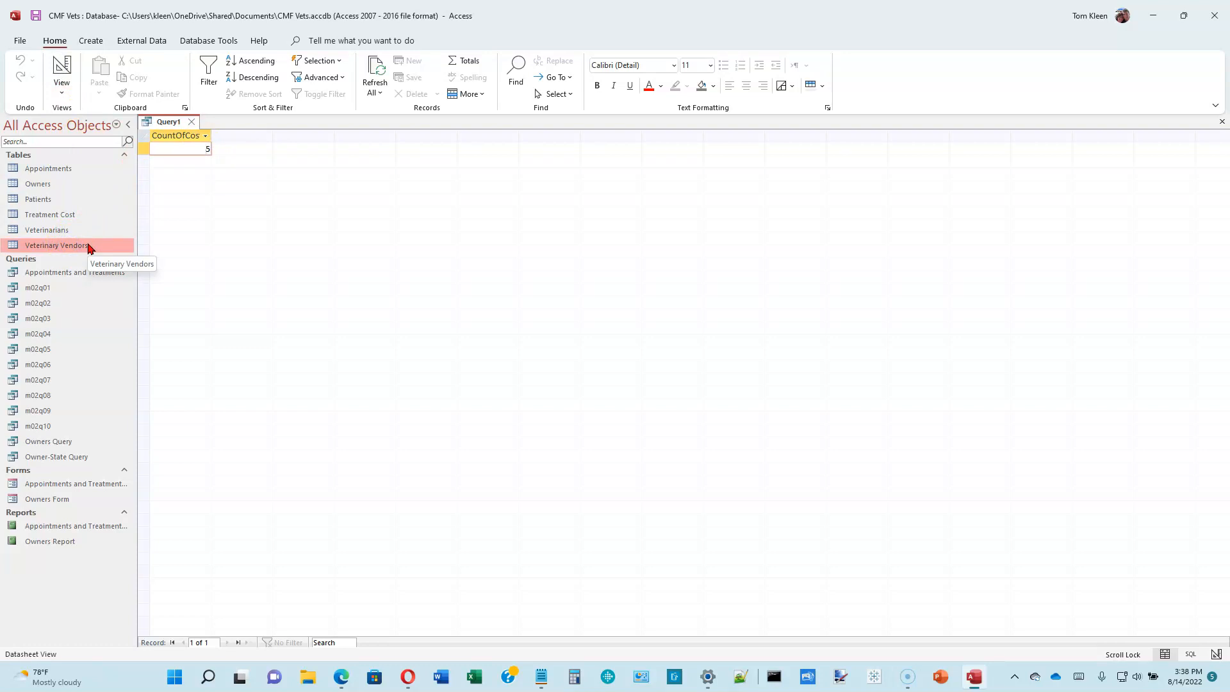
double_click(88, 247)
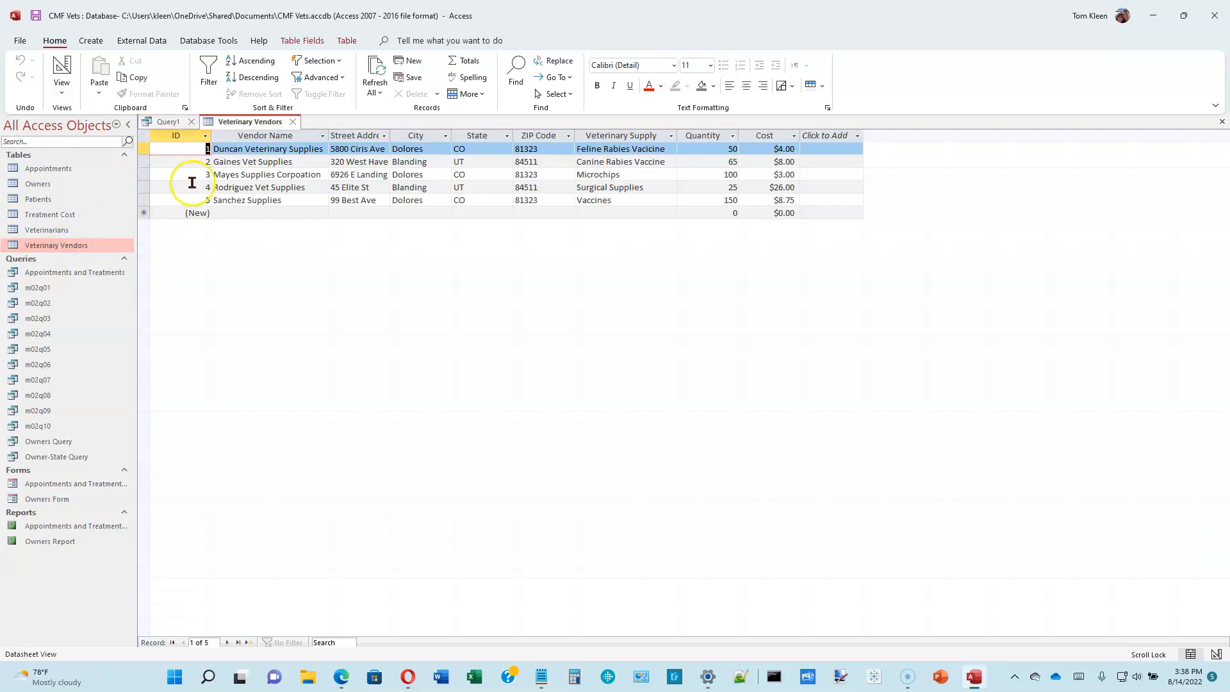
click(292, 121)
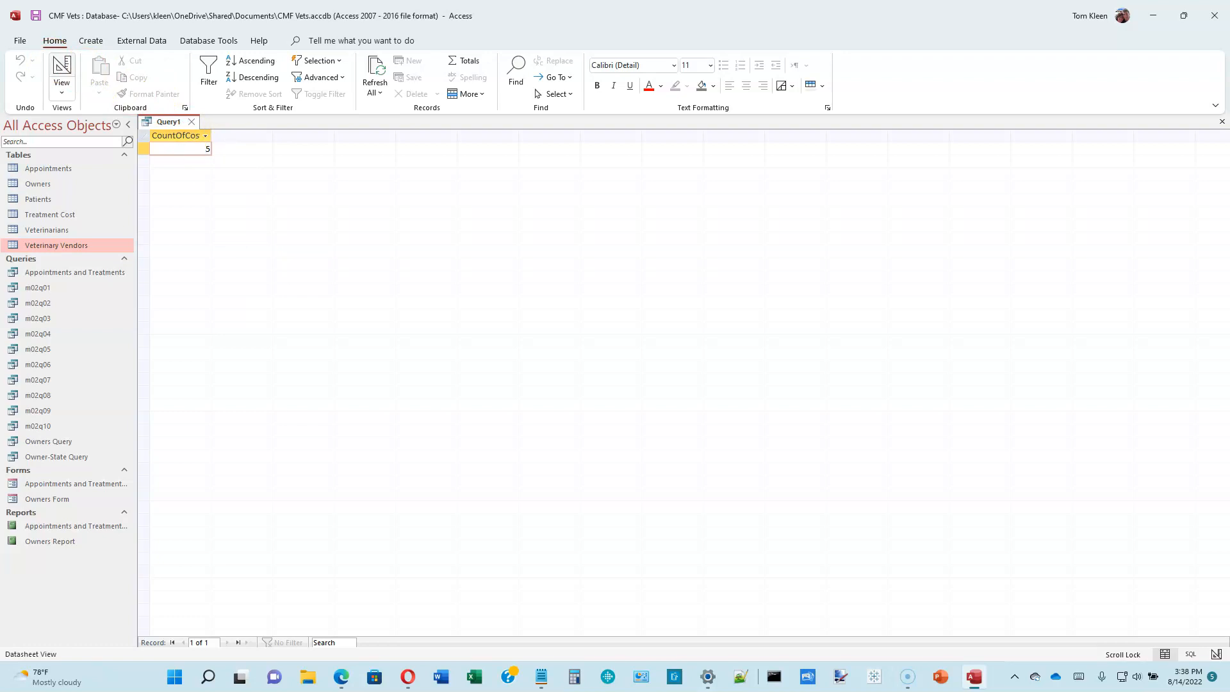
- Add the Vendor Name field in design view with Total set to Where and criteria San*, and run the query
click(61, 71)
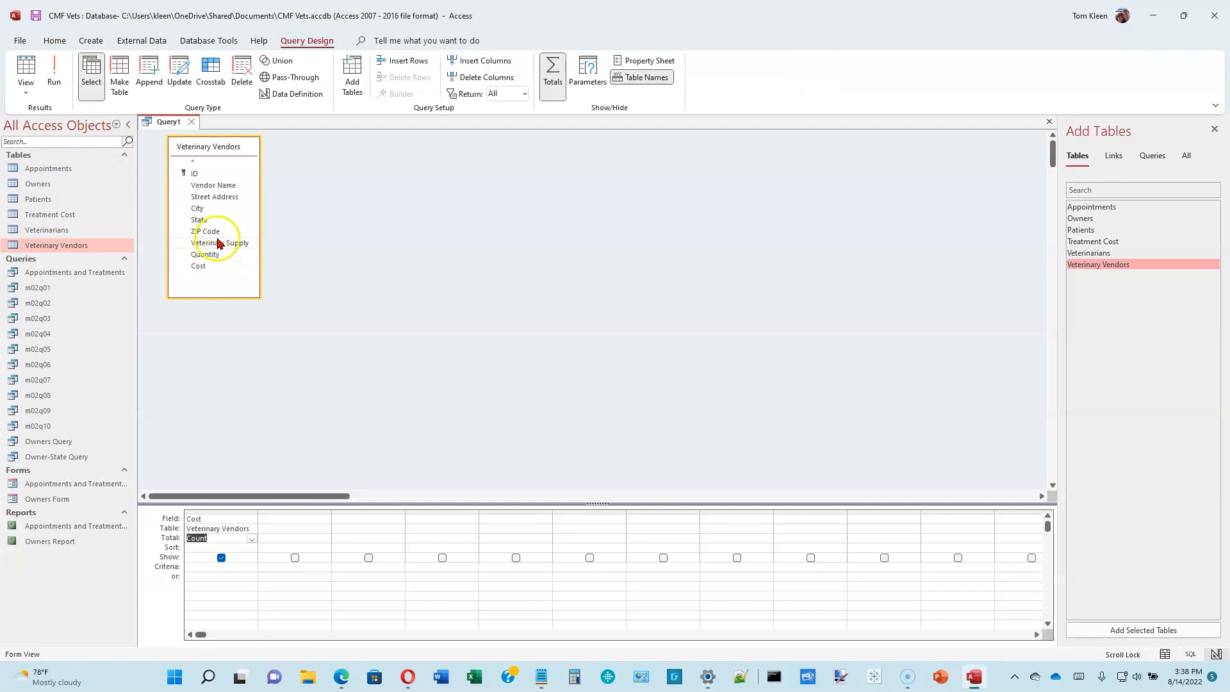
double_click(214, 186)
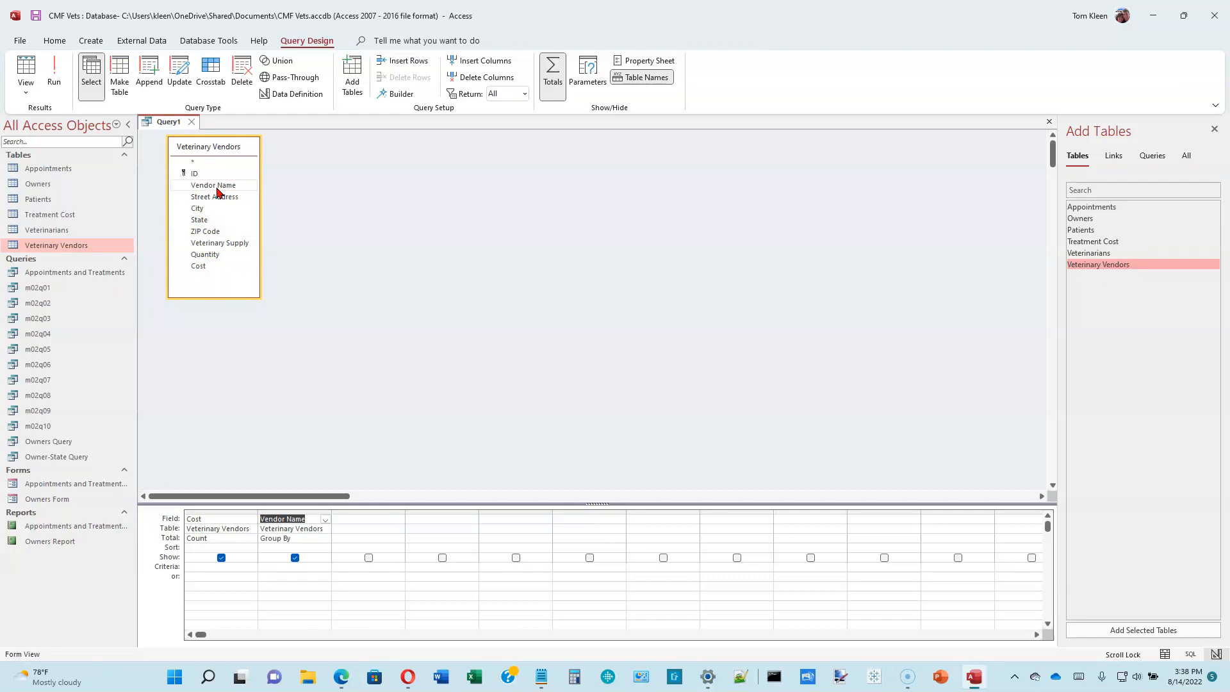
click(302, 538)
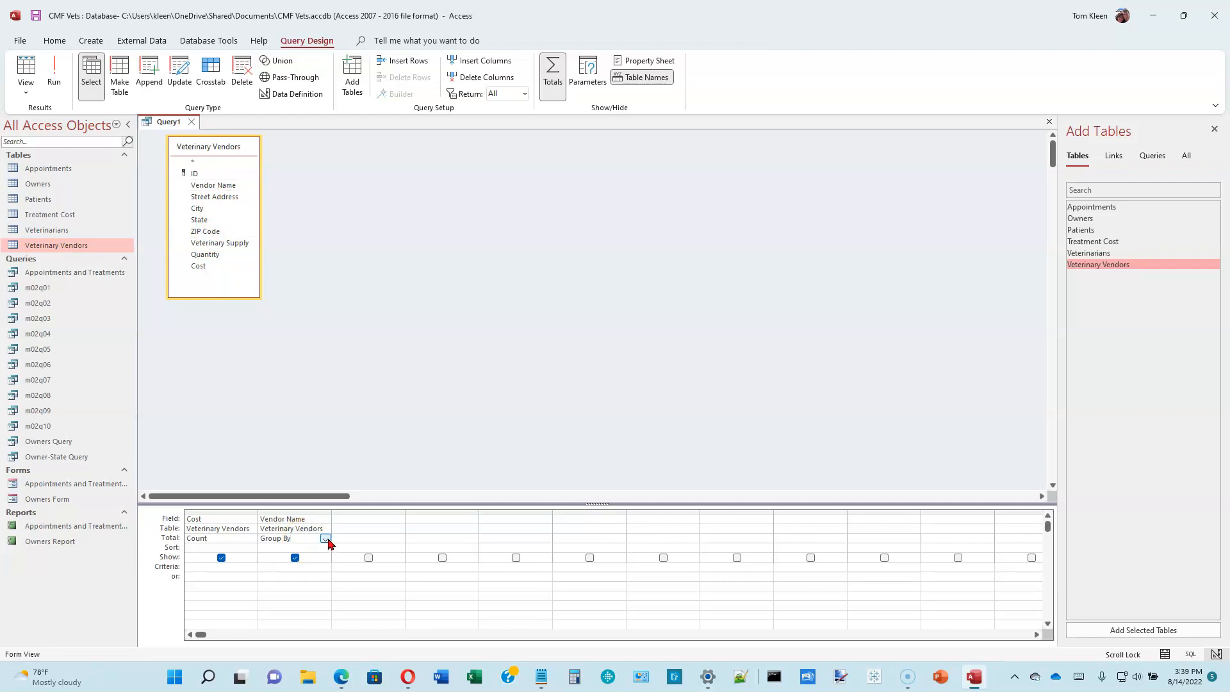
click(326, 539)
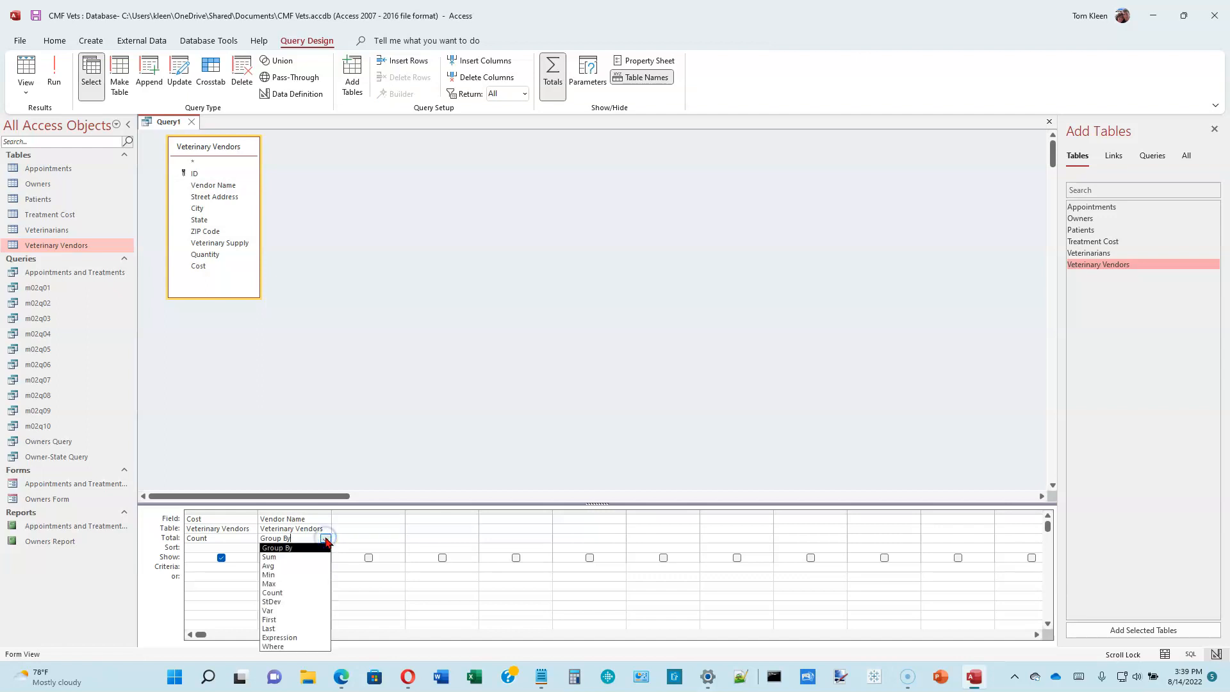
click(282, 647)
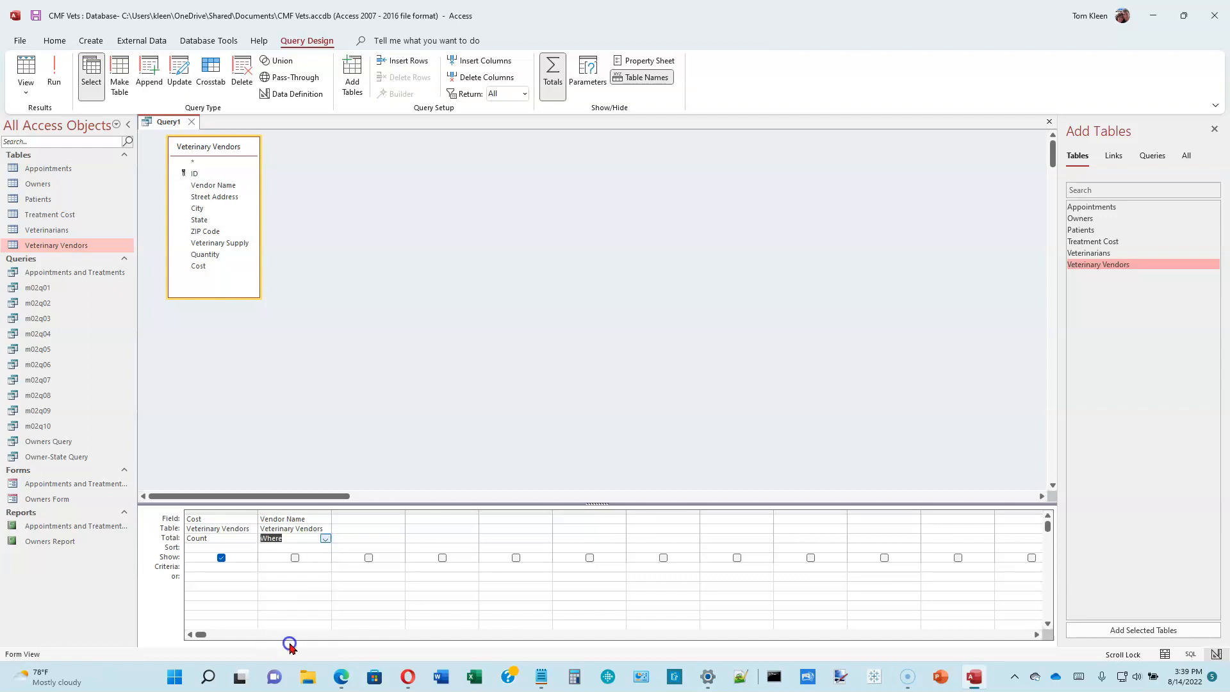
text(San*)
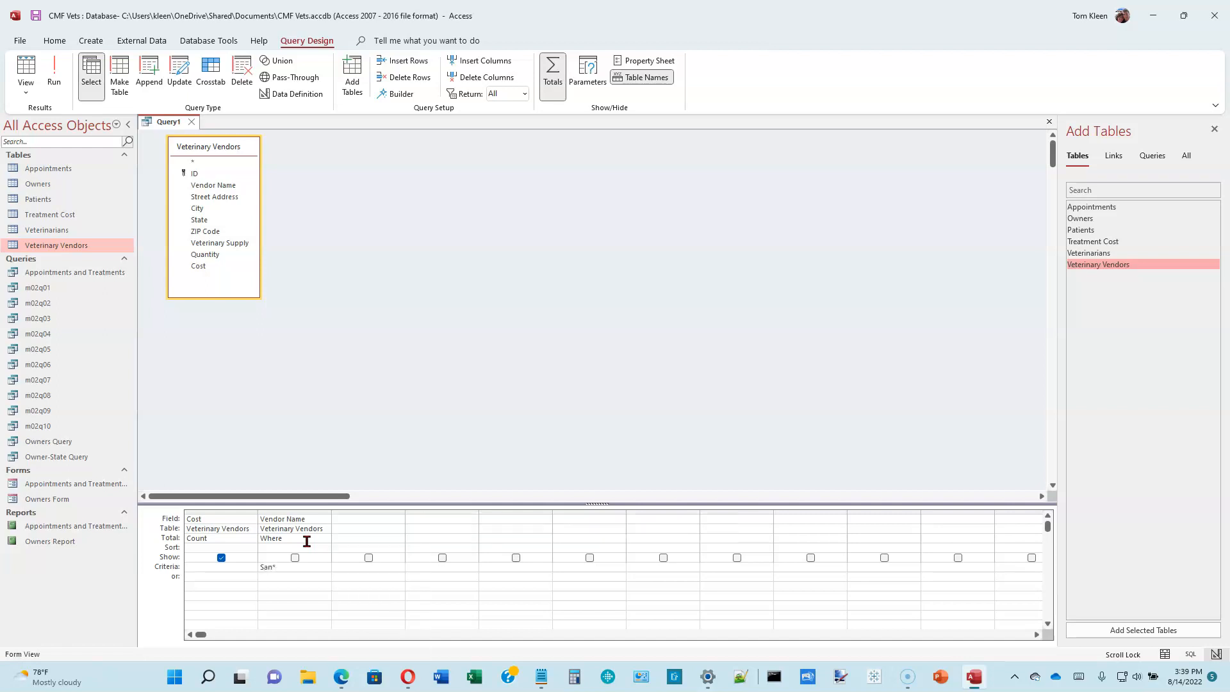
click(54, 73)
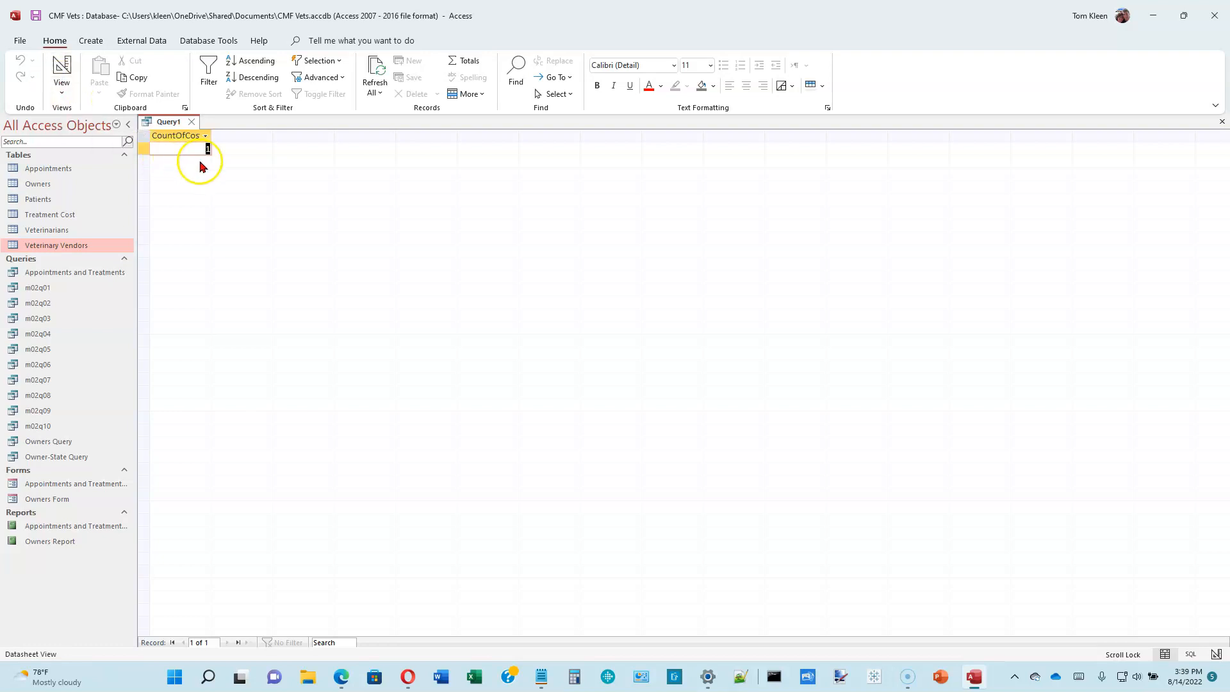
- Return to design view, change the Total function of the filtered query's Cost field to Avg, and run it
click(62, 71)
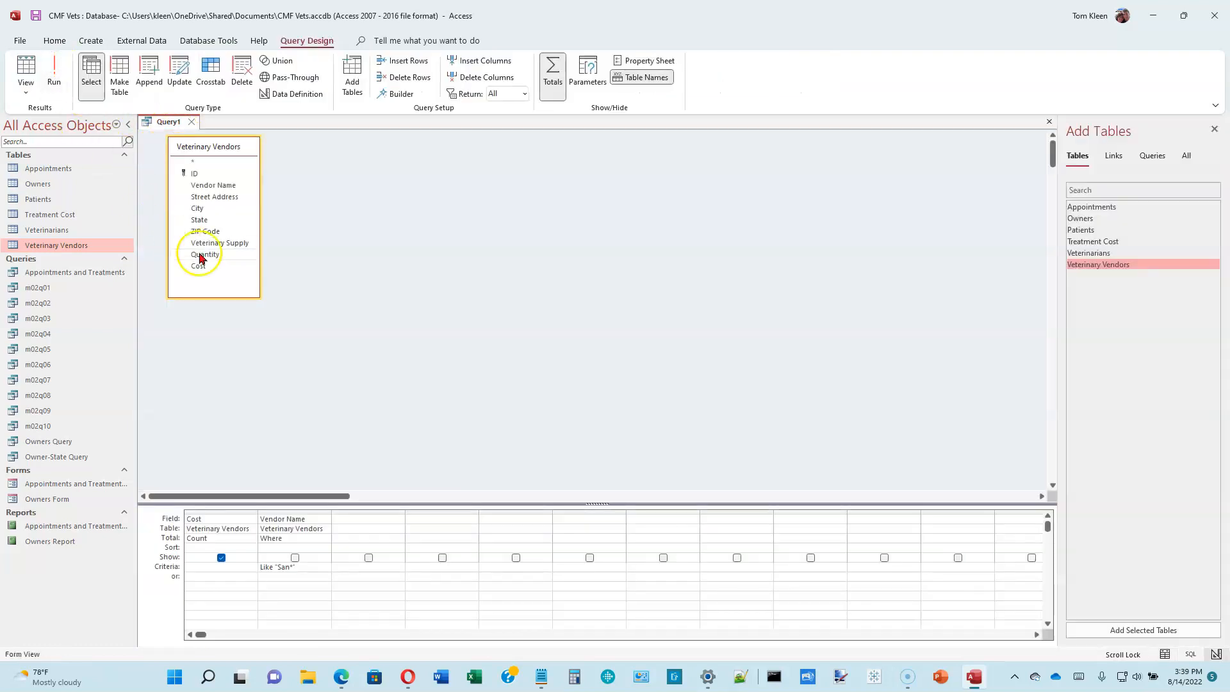
click(244, 539)
click(252, 539)
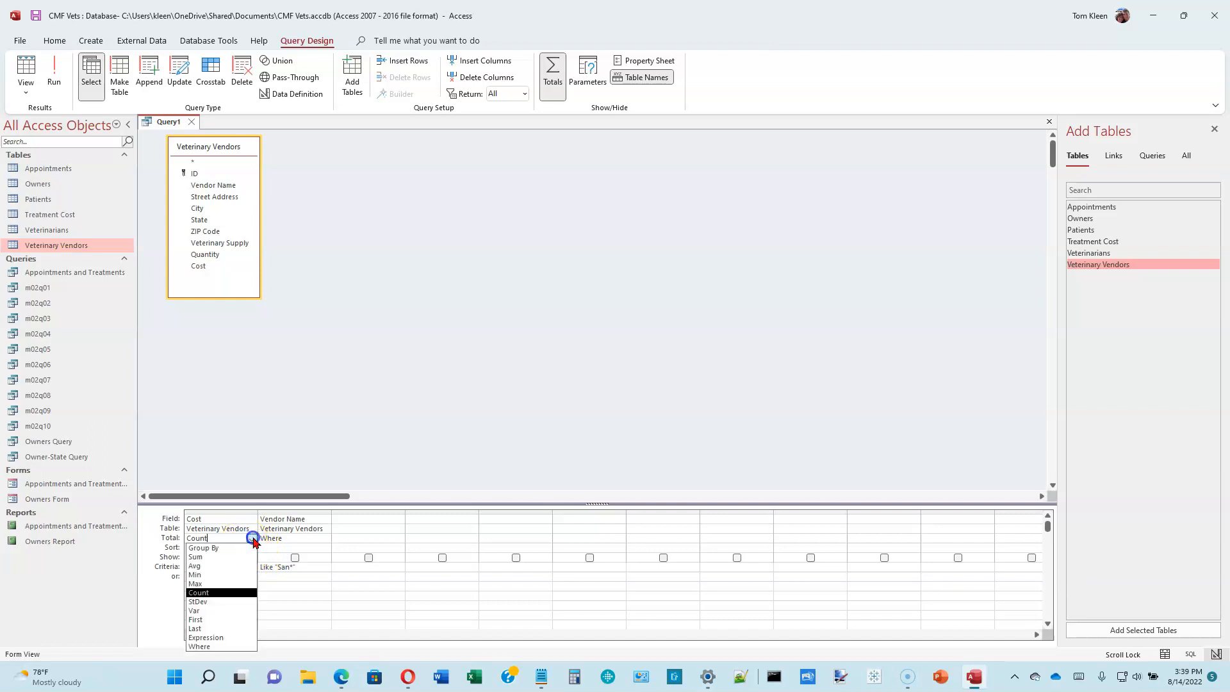
click(212, 565)
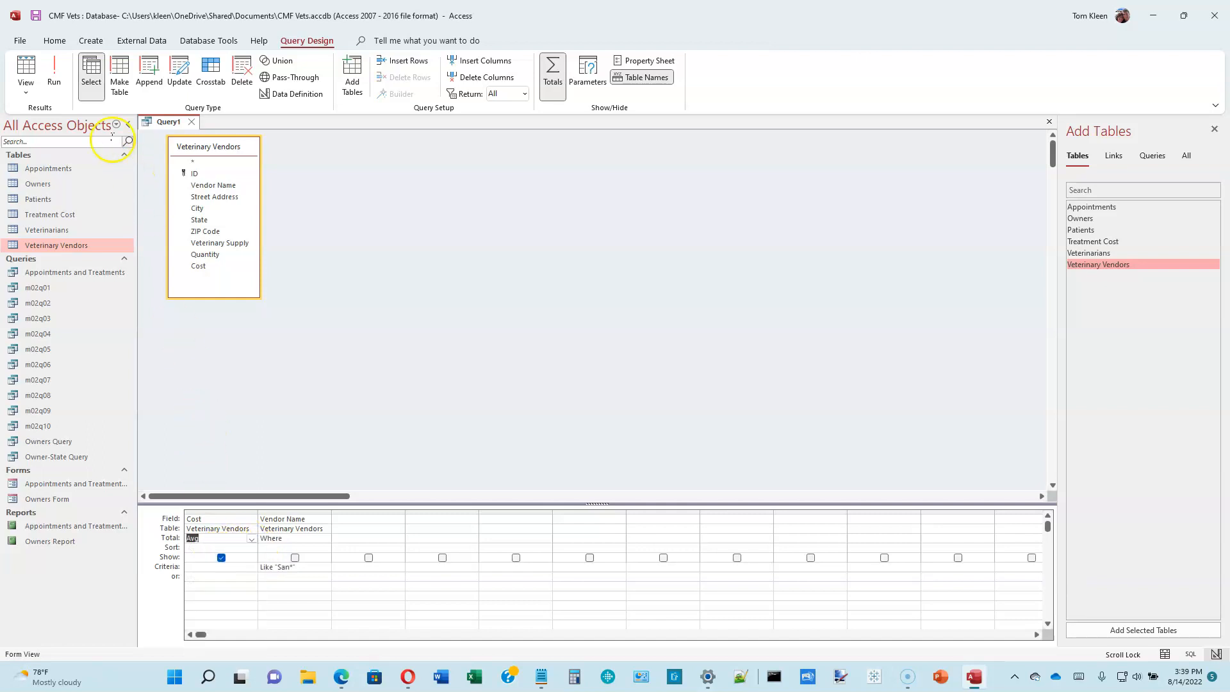
click(53, 74)
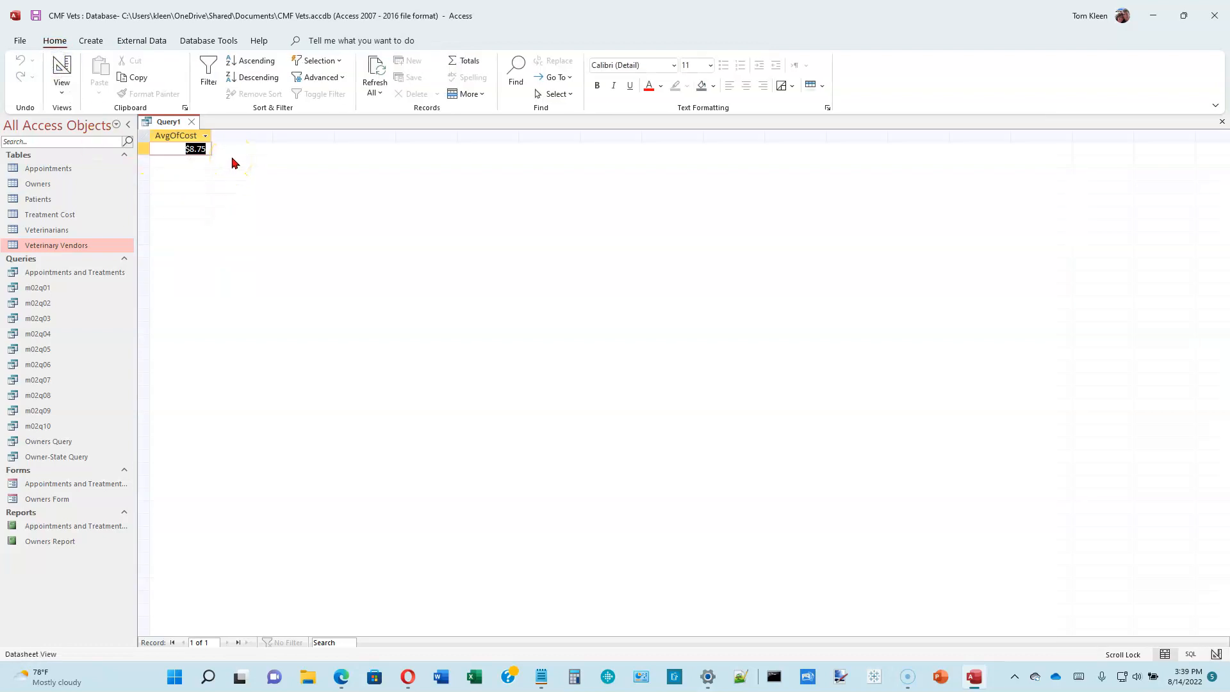
- Check the Sanchez Supplies record's vendor name and cost in the Veterinary Vendors table, and close the table
click(57, 246)
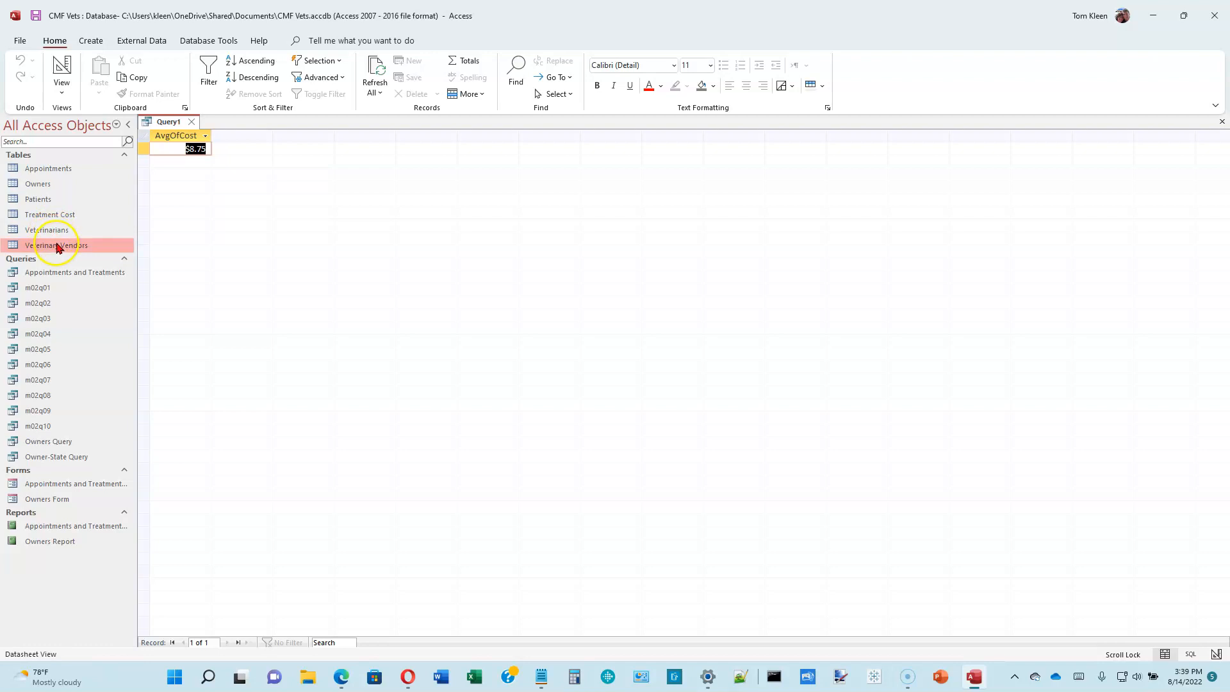
double_click(57, 247)
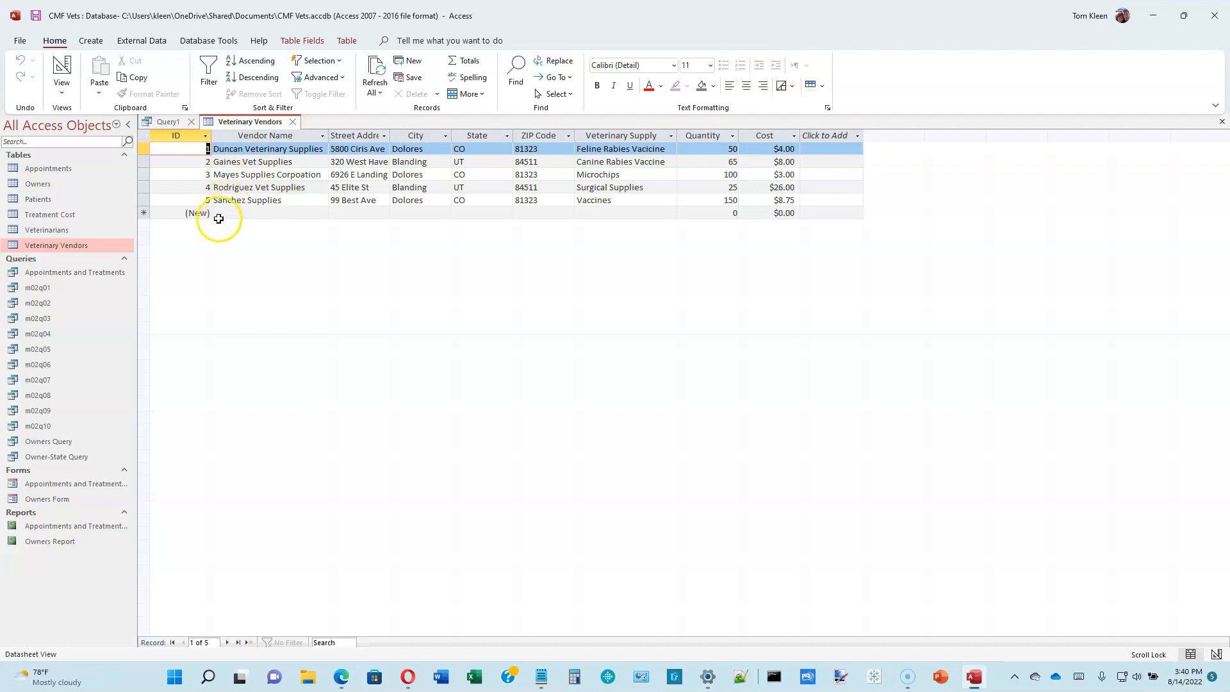
drag(230, 203, 312, 196)
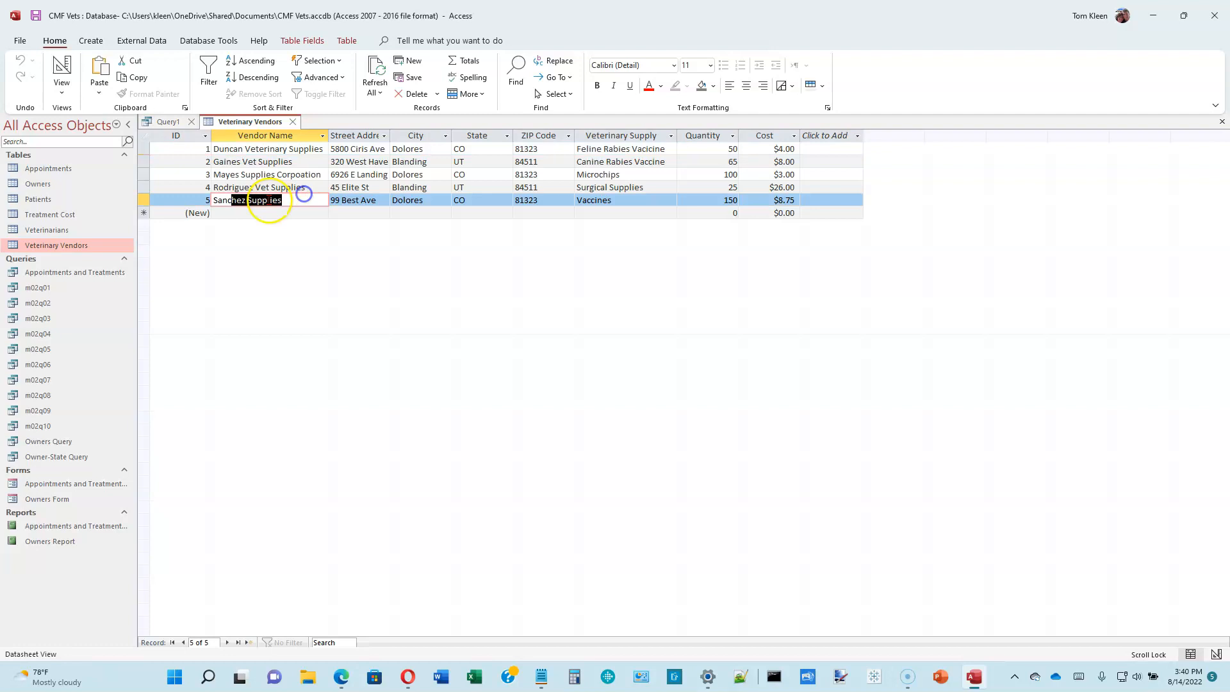
click(234, 199)
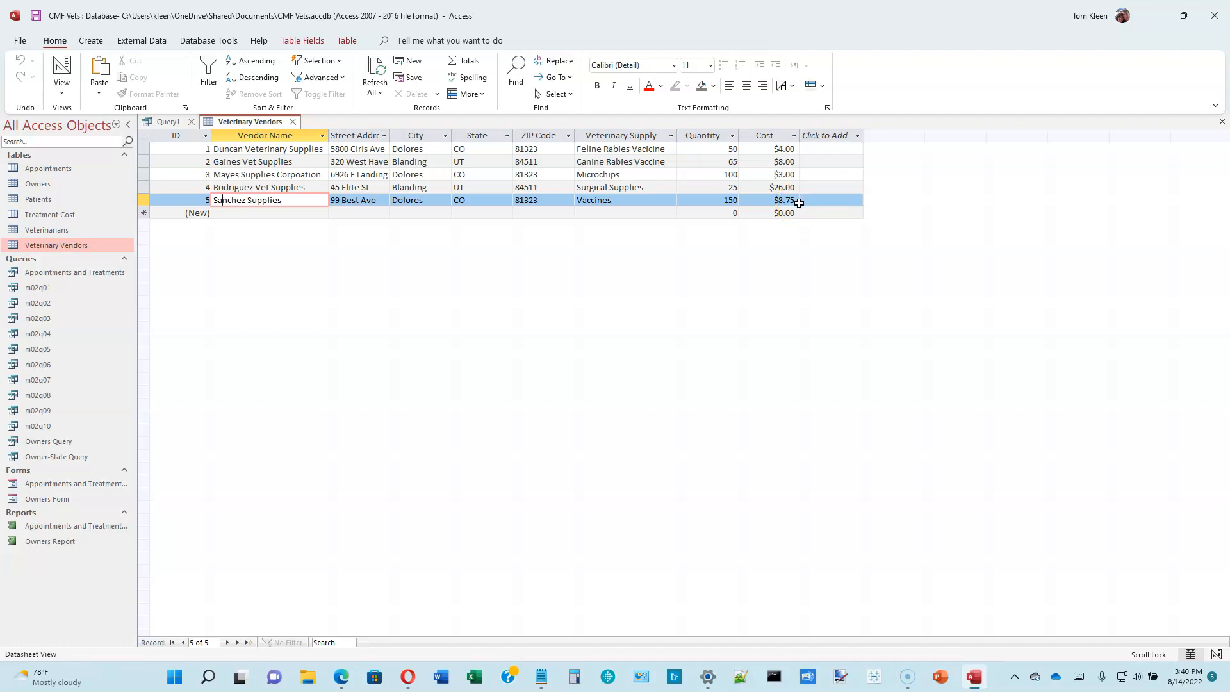
click(293, 122)
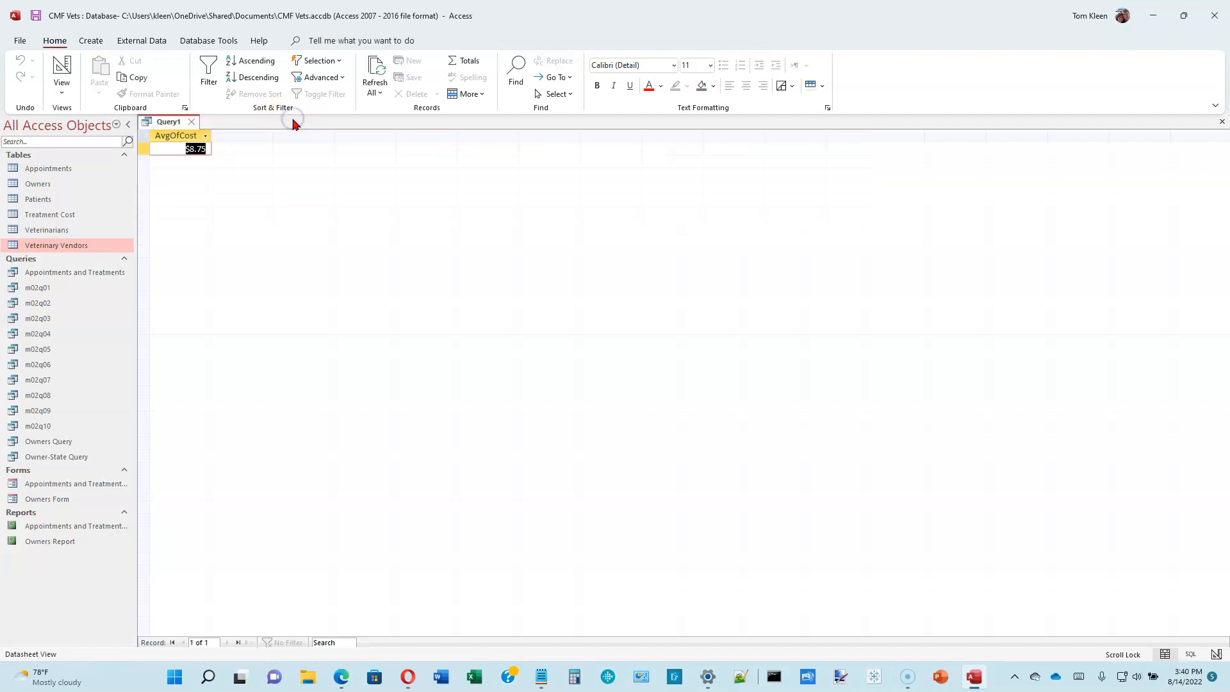
- Return to design view and delete both the Cost and Vendor Name columns from the query grid
click(64, 74)
click(436, 257)
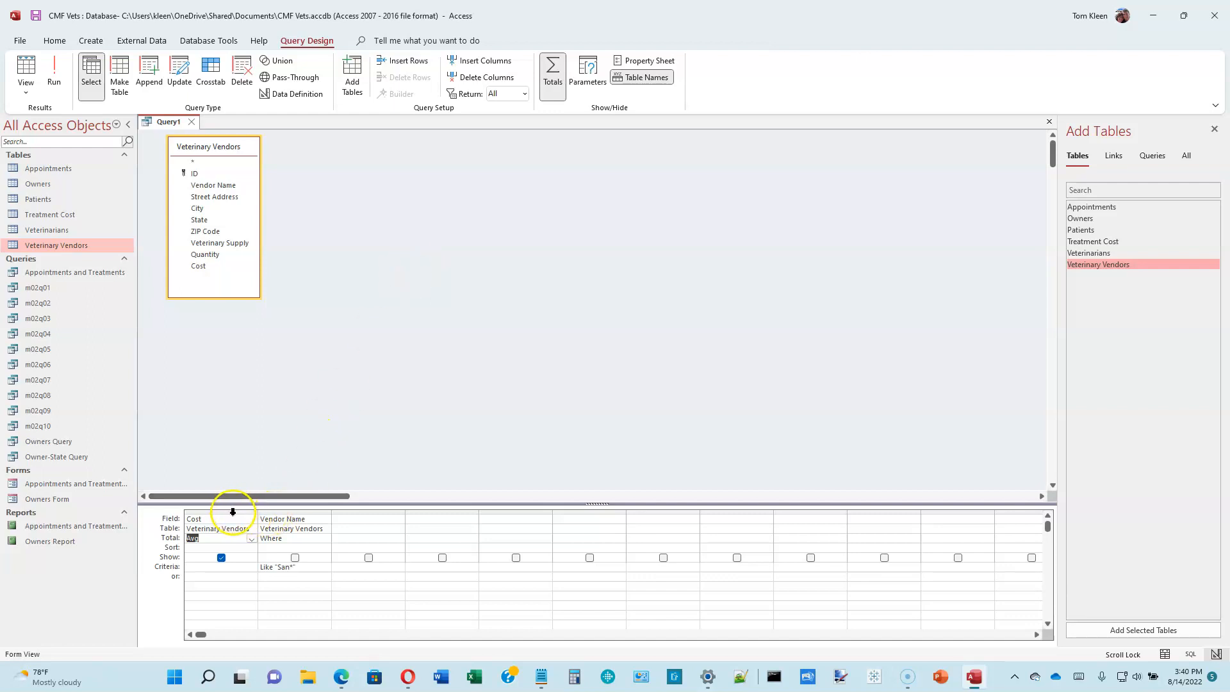
drag(234, 511, 308, 519)
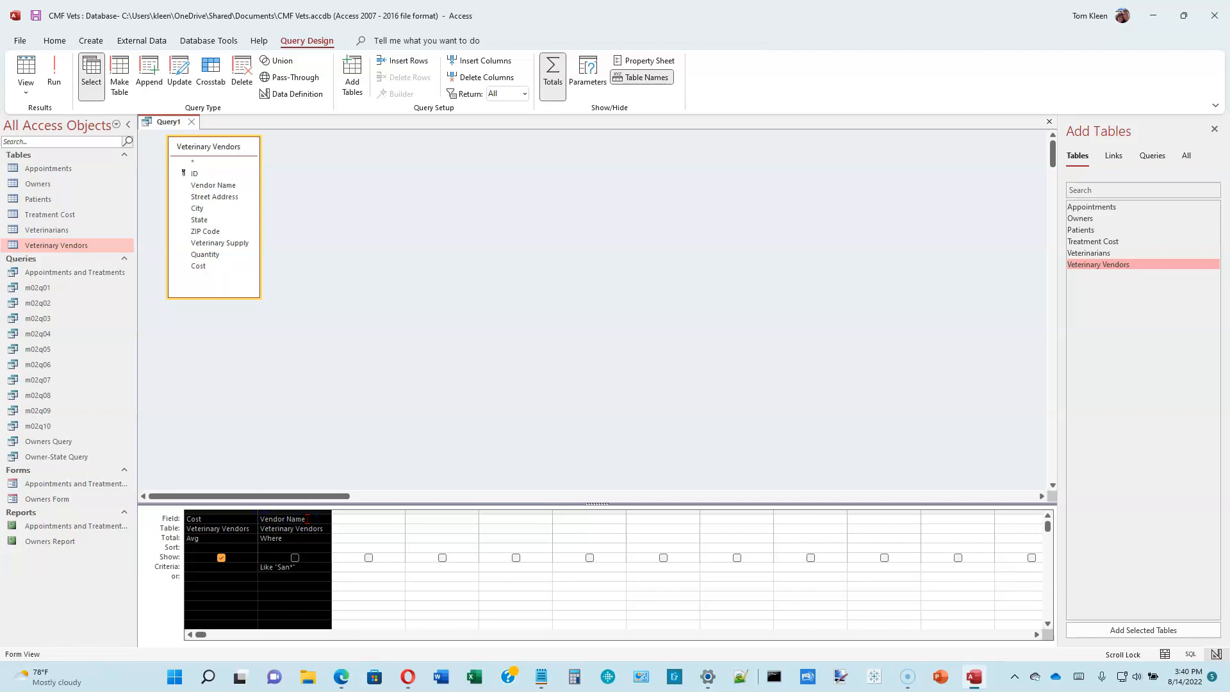
key(Delete)
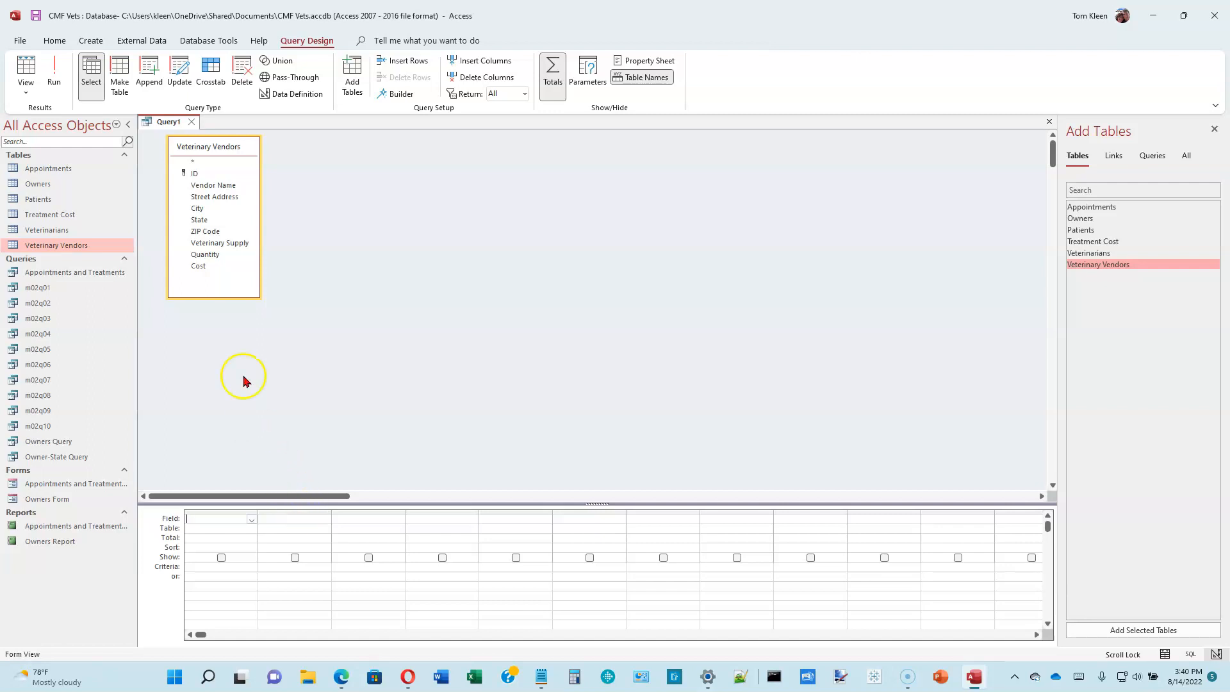
- Add the Vendor Name and Cost fields to the query grid, grouping by Vendor Name with Cost set to Avg, and run the query
double_click(200, 185)
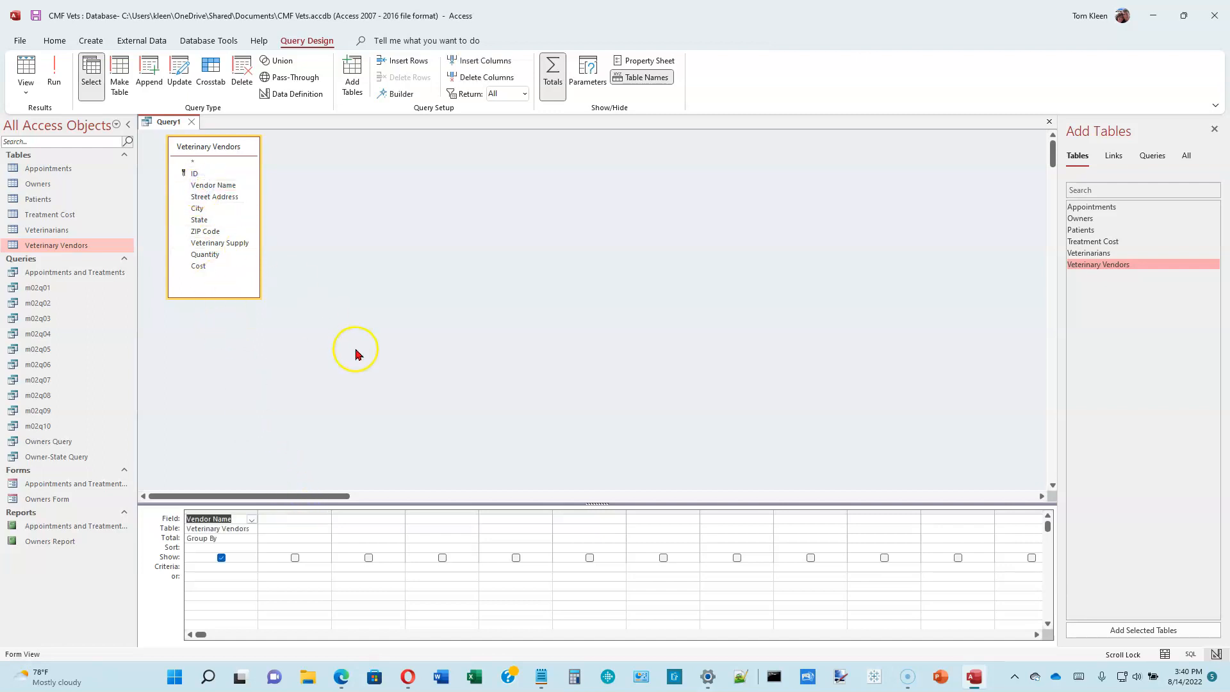
double_click(200, 267)
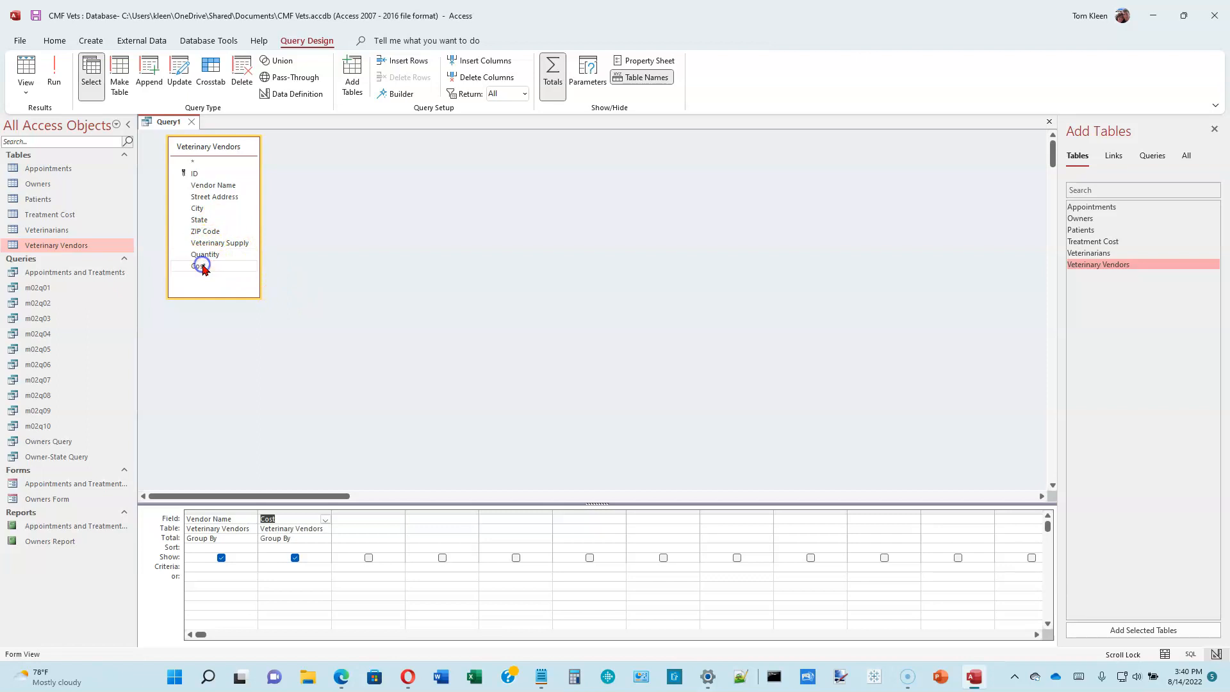
click(312, 539)
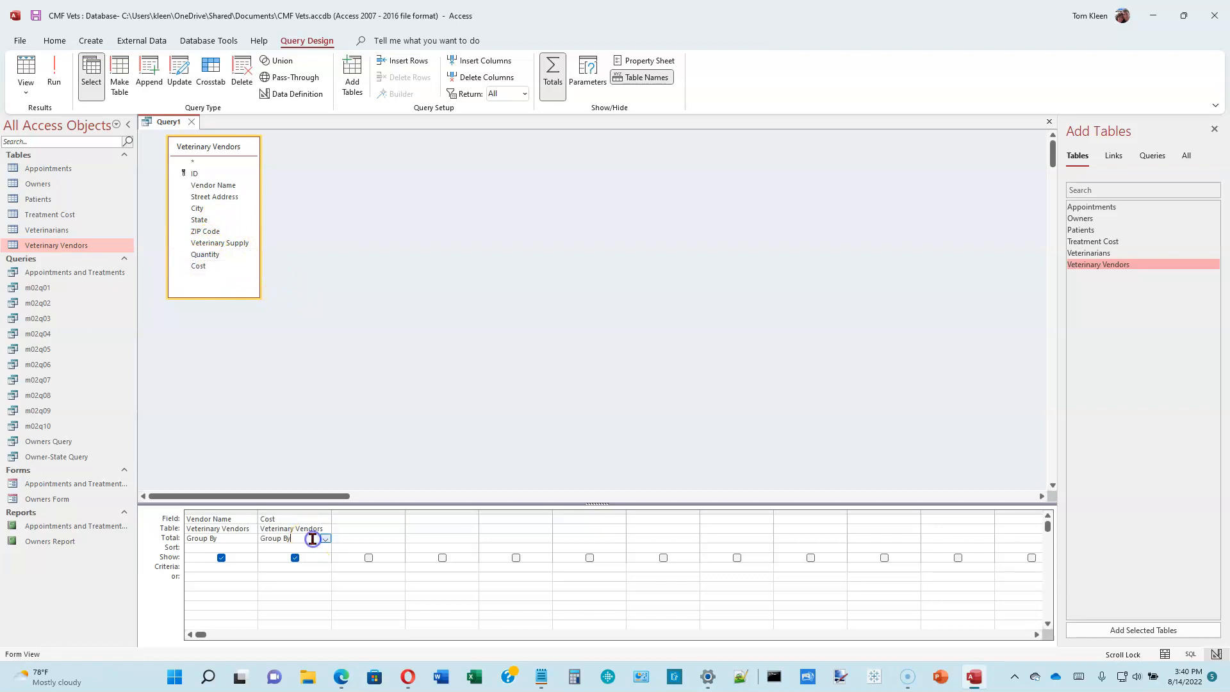
click(323, 539)
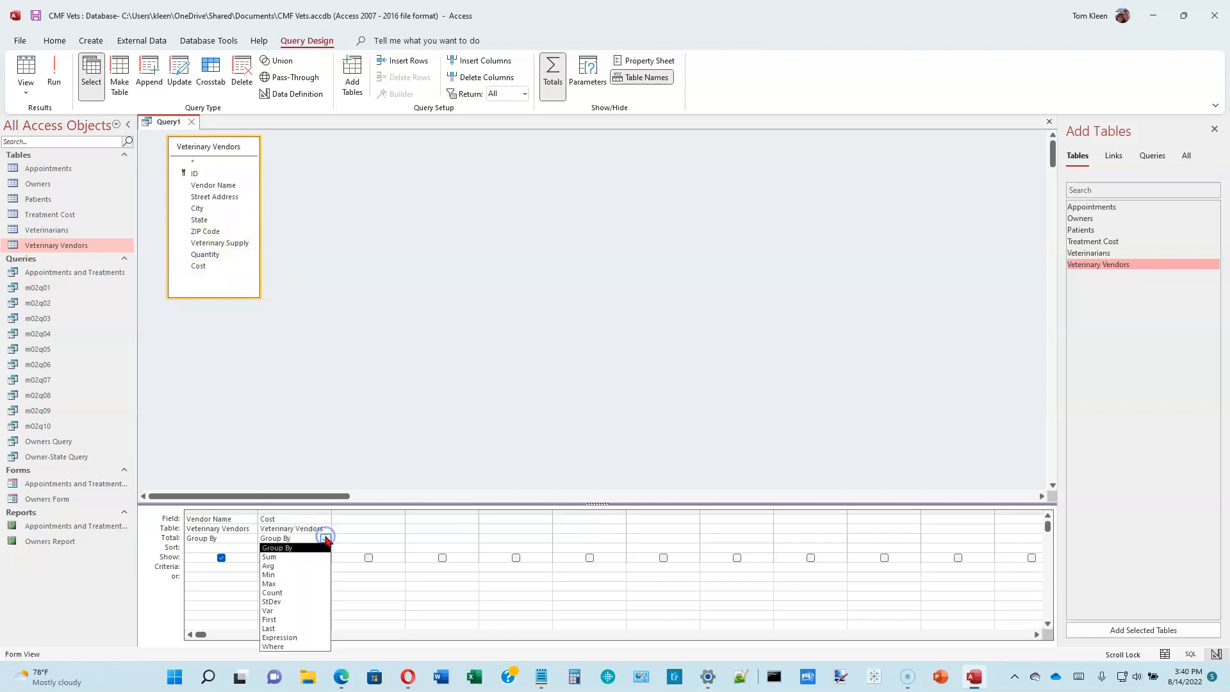
click(282, 566)
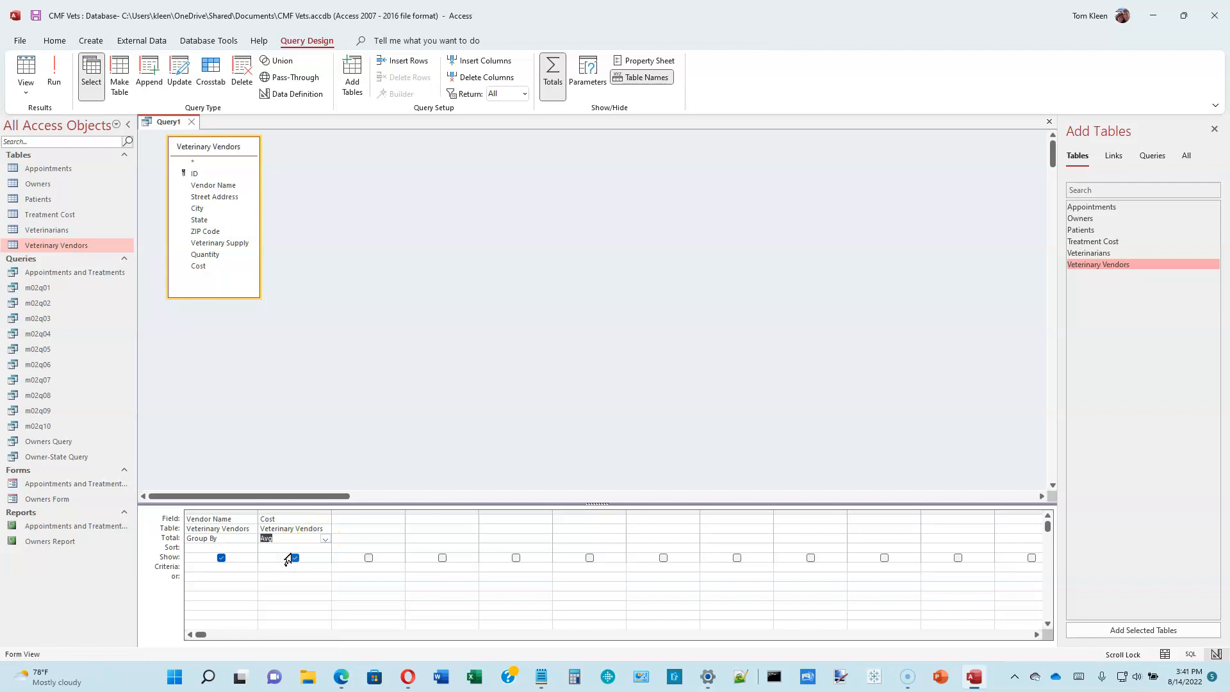
click(324, 523)
click(54, 71)
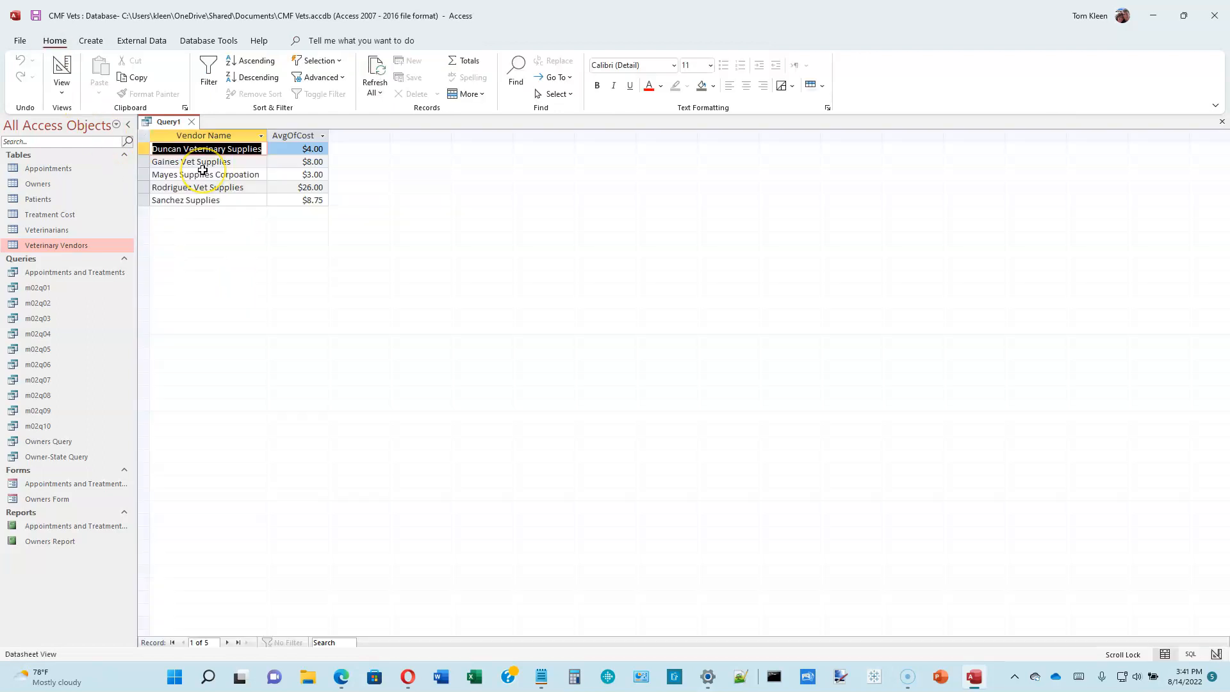
- Open the Veterinary Vendors table and compare its vendor costs with the grouped query's averages
double_click(89, 246)
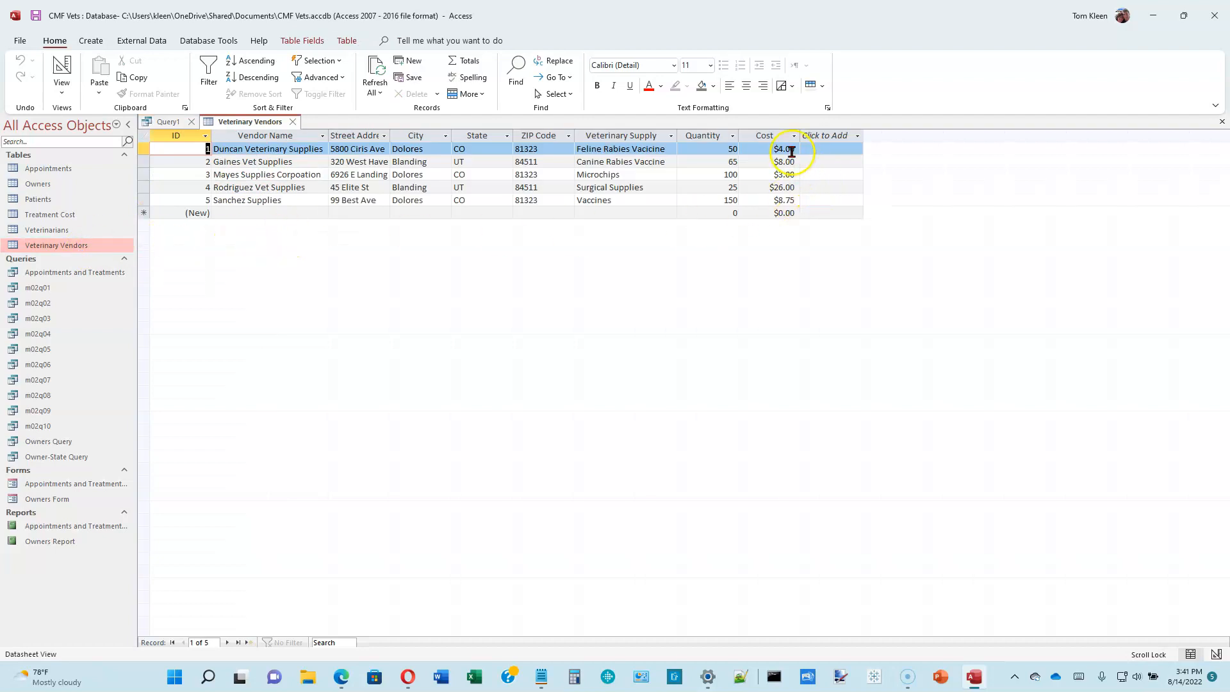
click(163, 123)
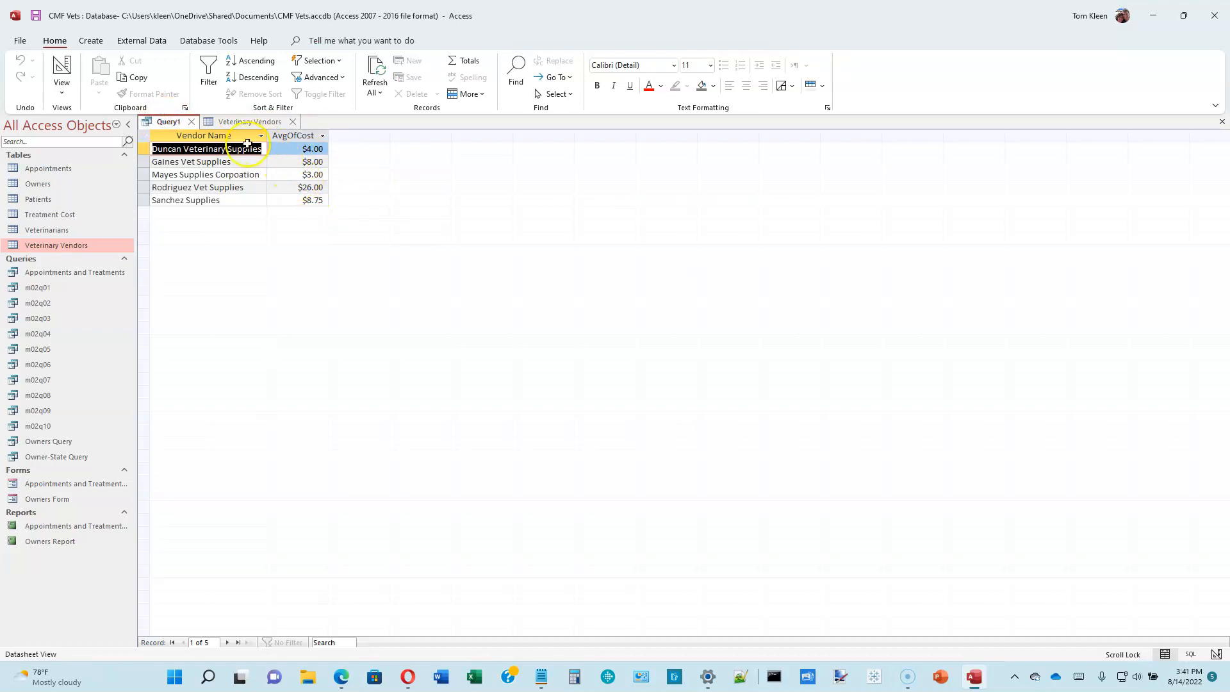
click(229, 161)
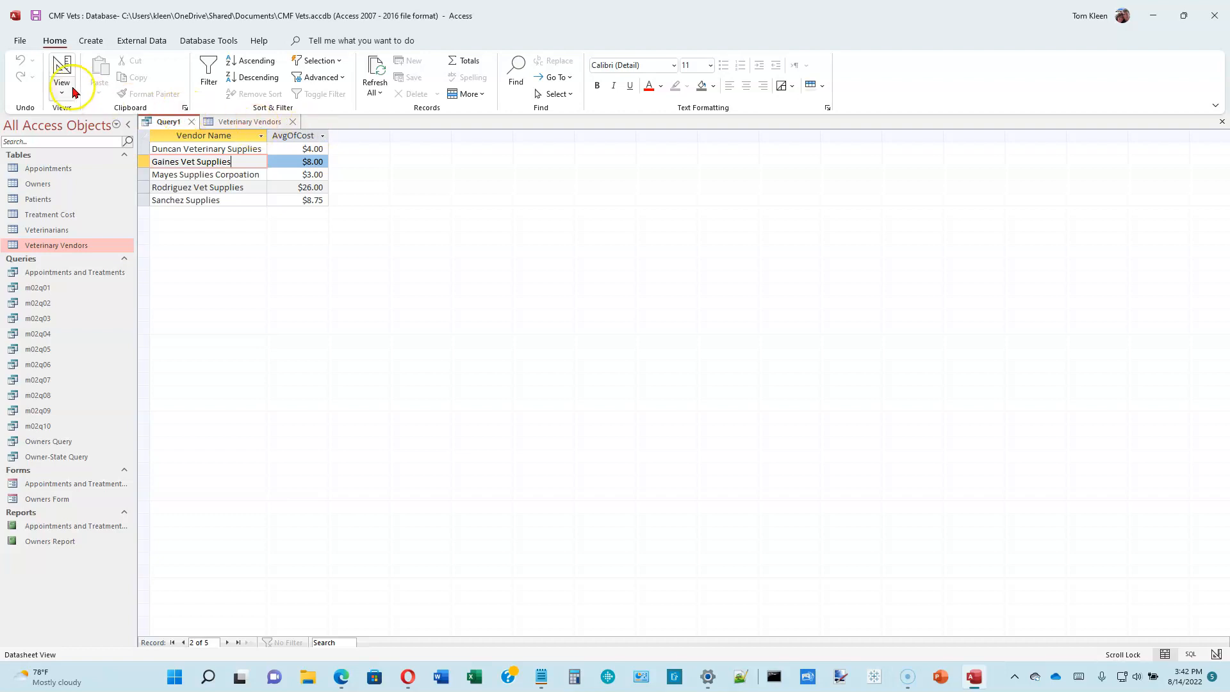
- Return the query to design view, then close the Veterinary Vendors table and the query without saving the design
click(63, 70)
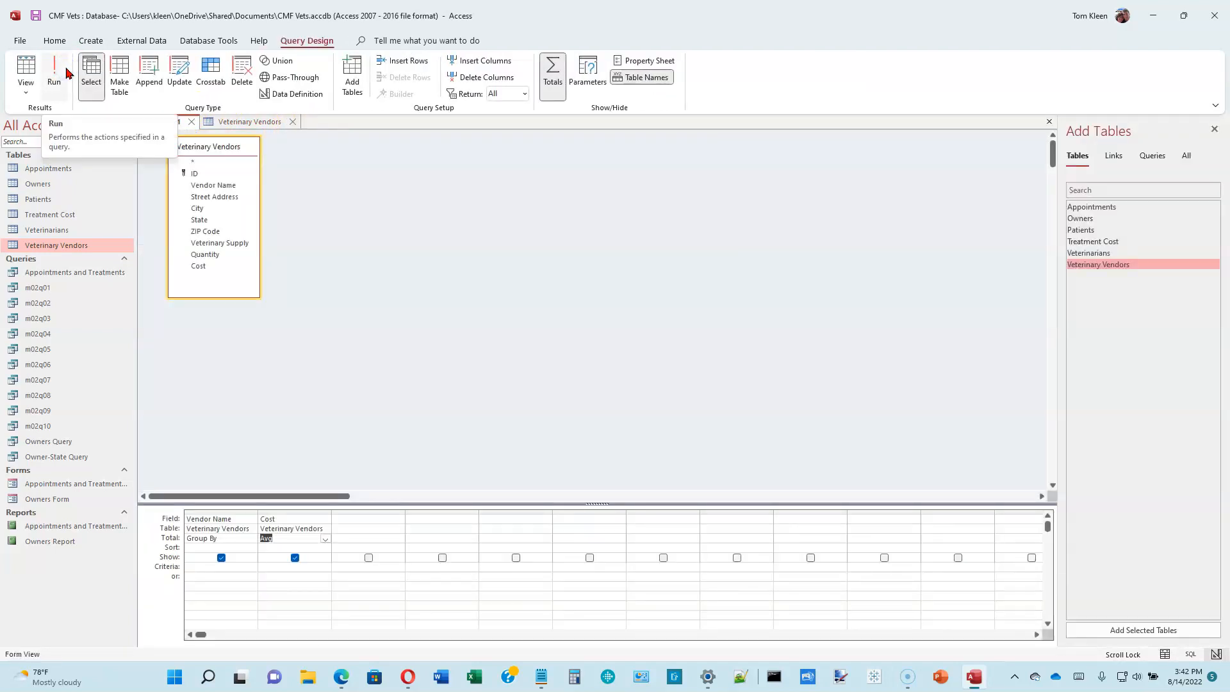
click(292, 122)
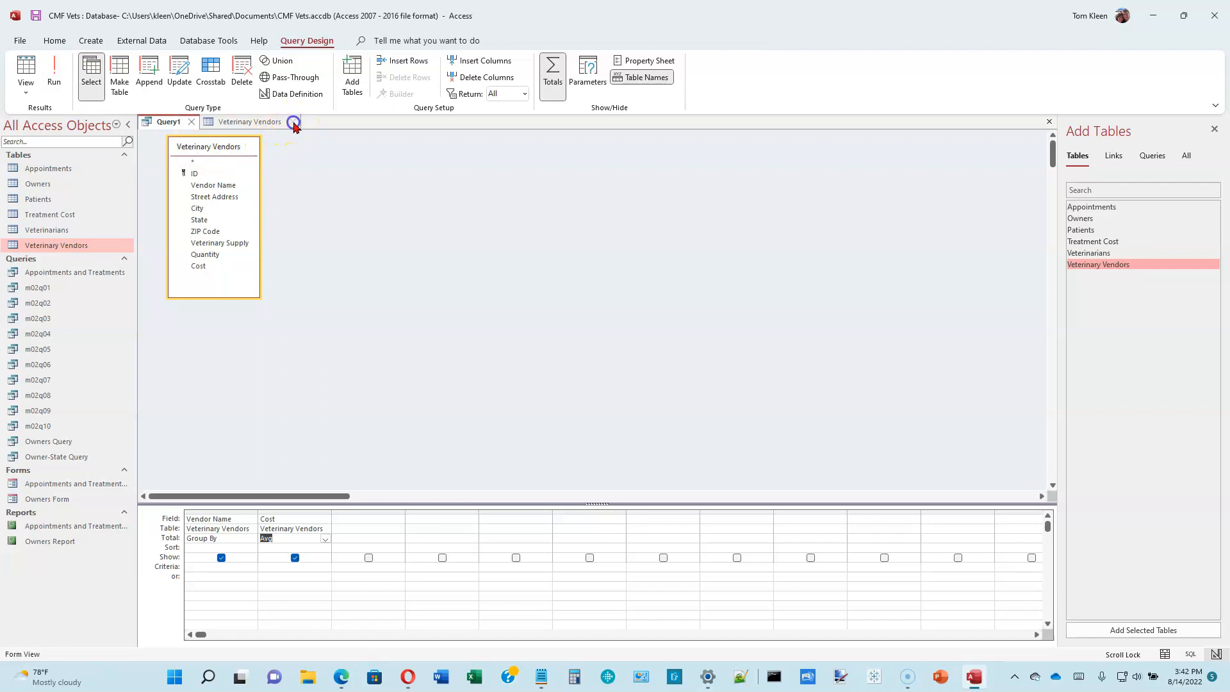
click(192, 121)
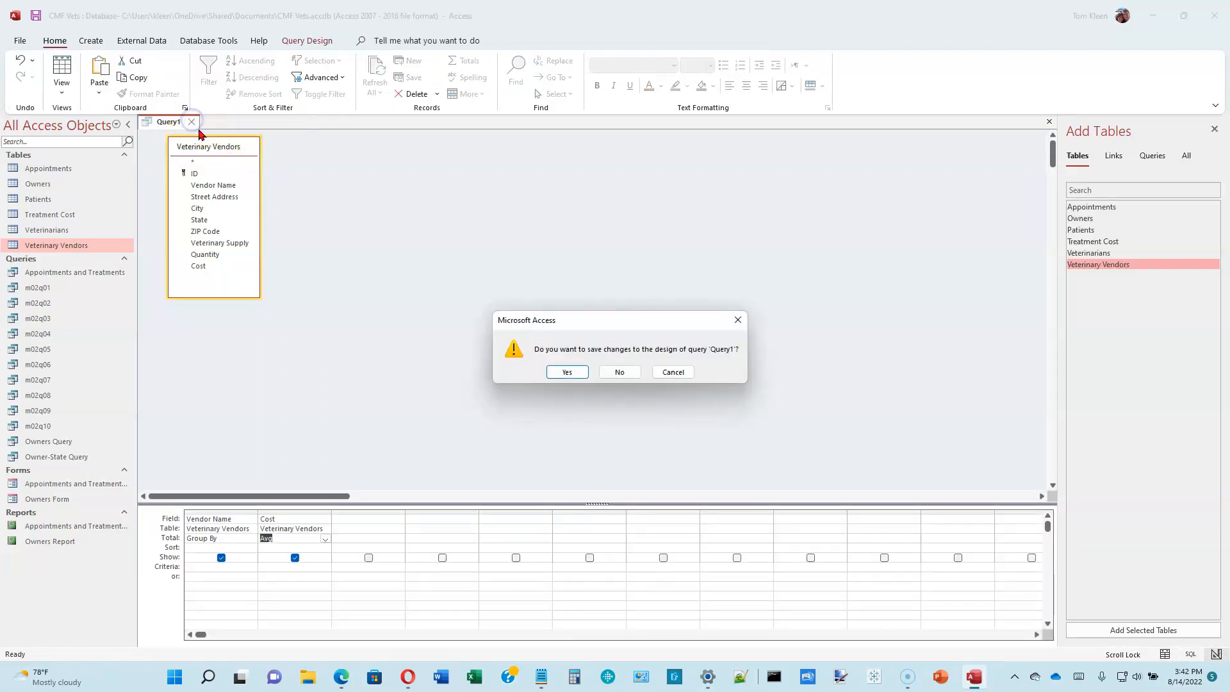
click(619, 375)
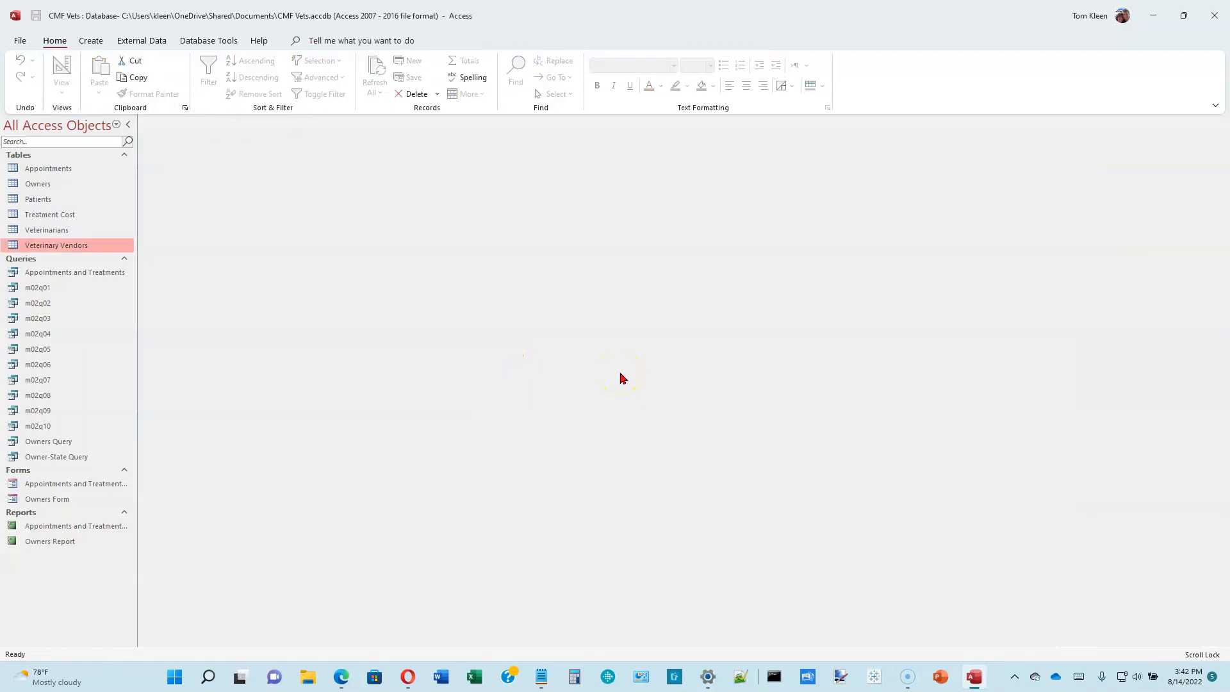